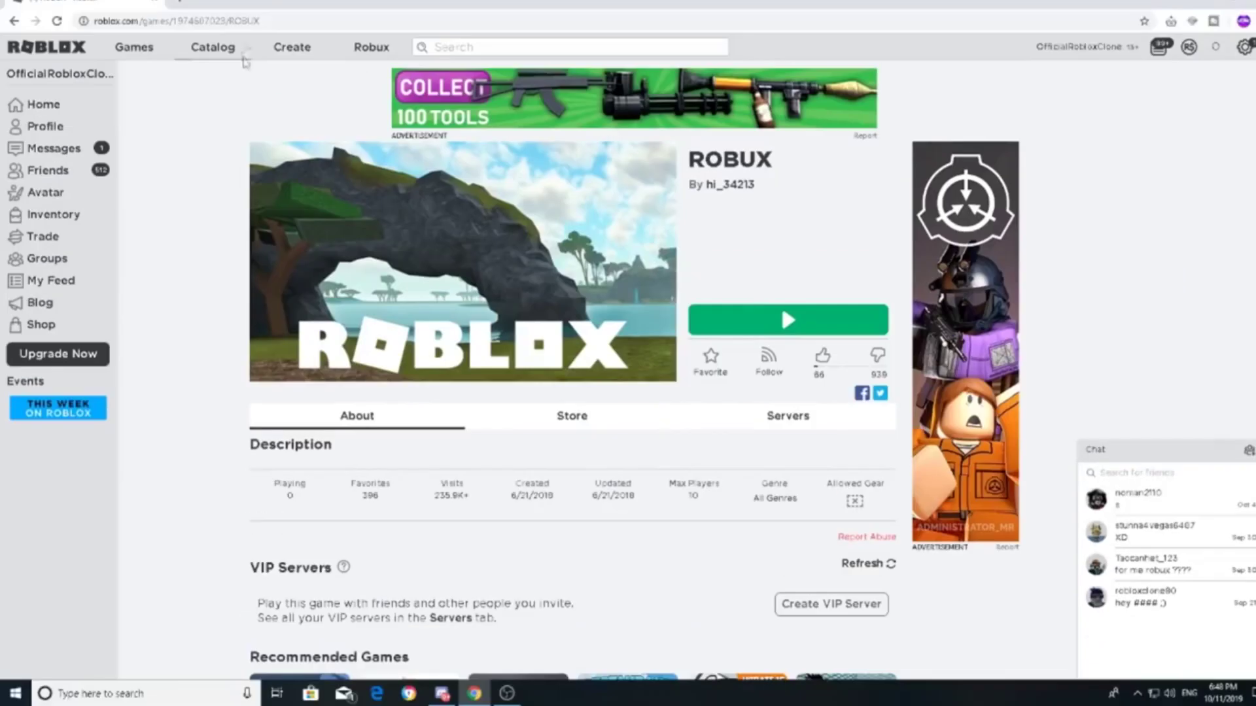
Start editing the web address from the ROBUX game page.
left_click(289, 22)
Enter roblox.com/promocodes, clear the autocomplete suggestion, and go to the promo codes page.
double_click(291, 24)
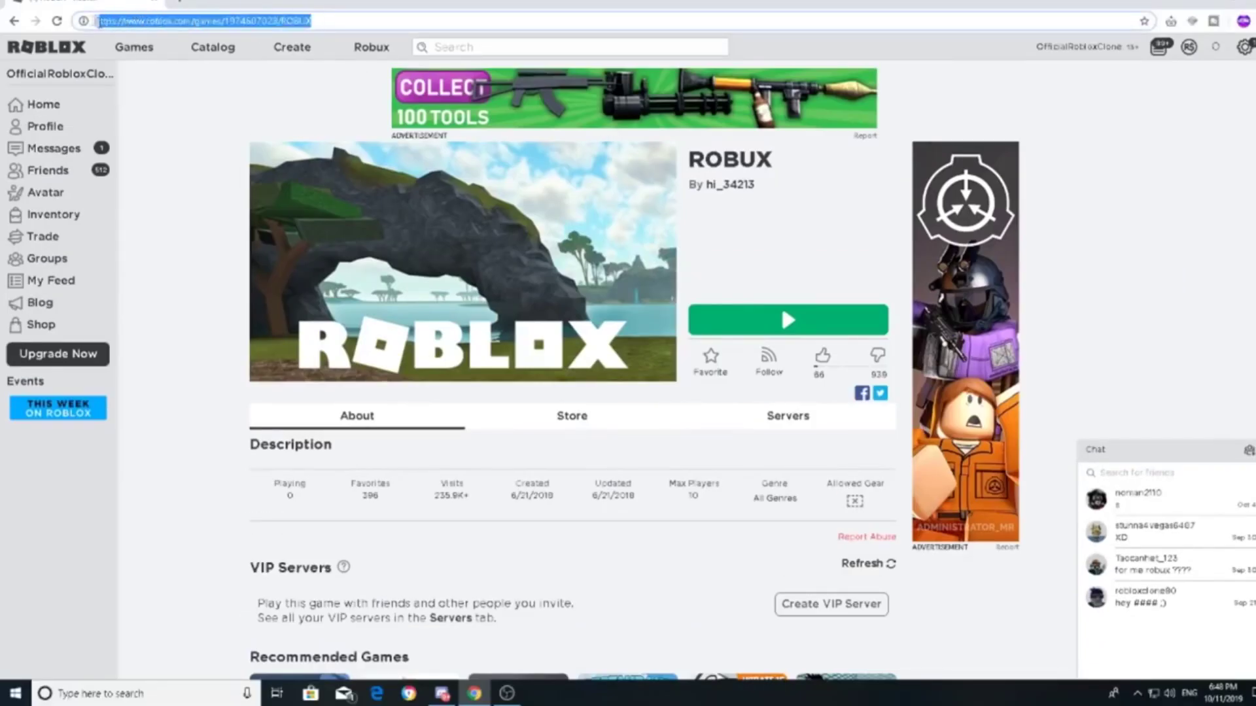
type("ROBLOX")
key("BackSpace")
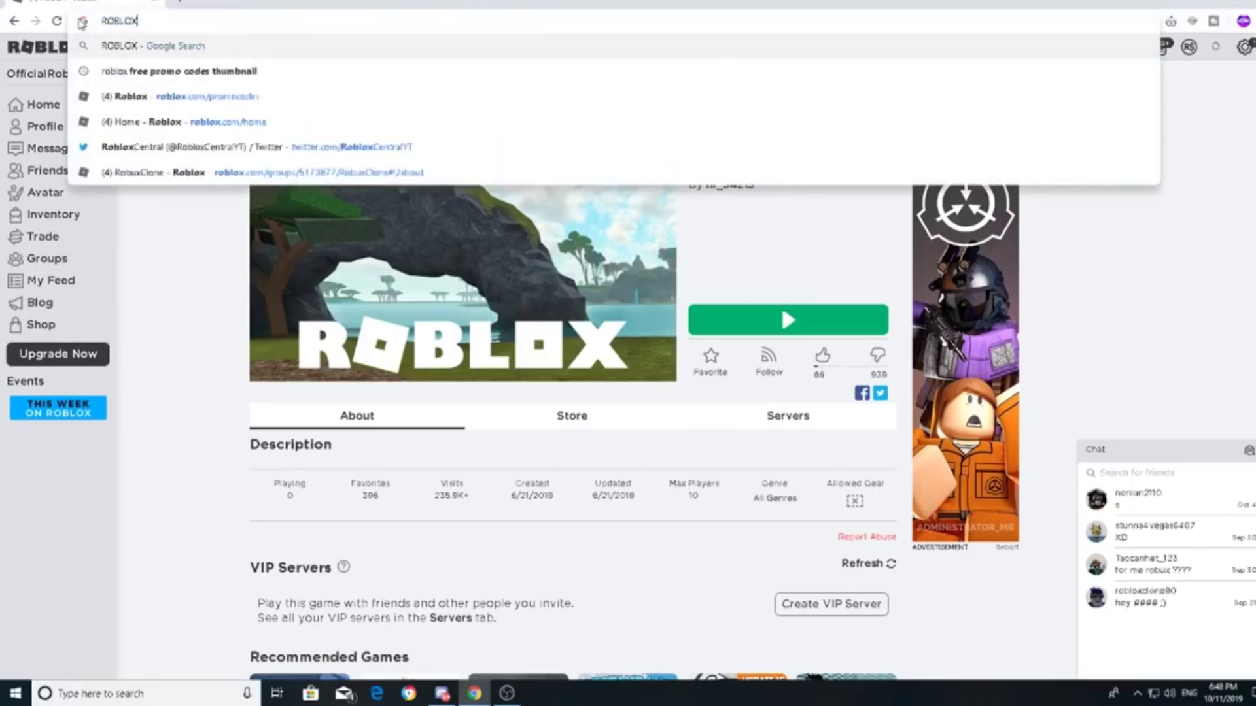
left_click(206, 101)
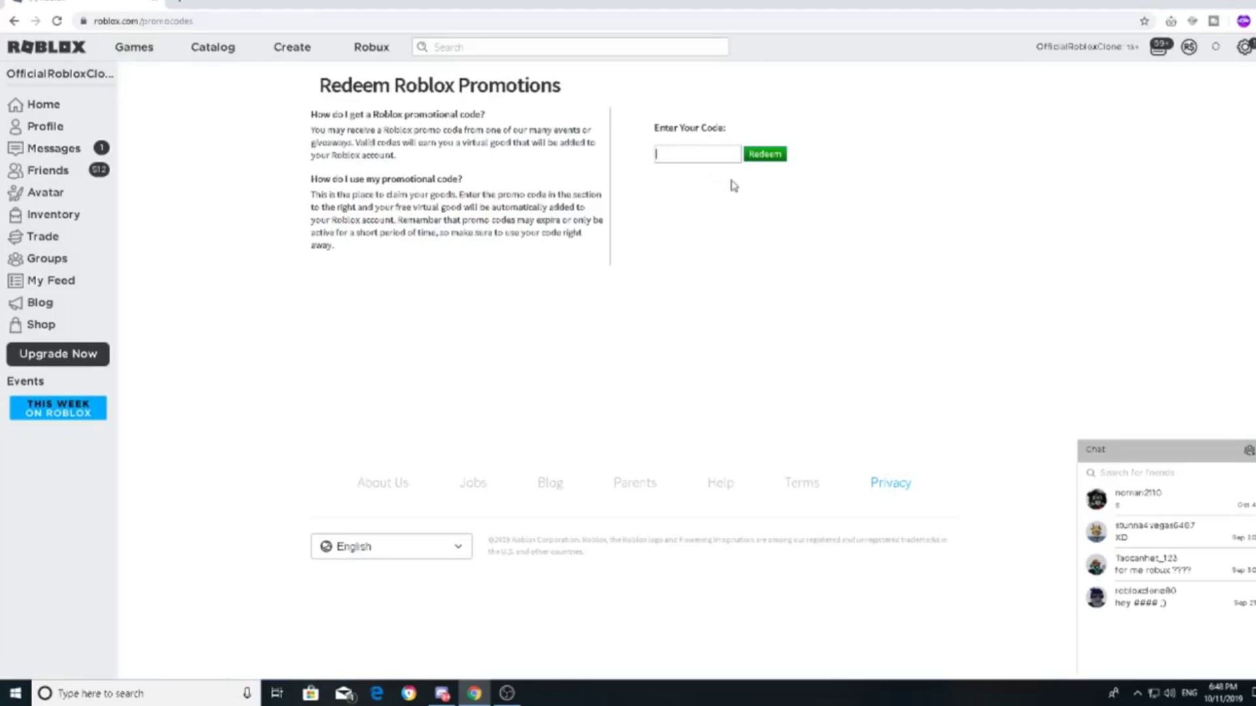
type("ROBUX100K")
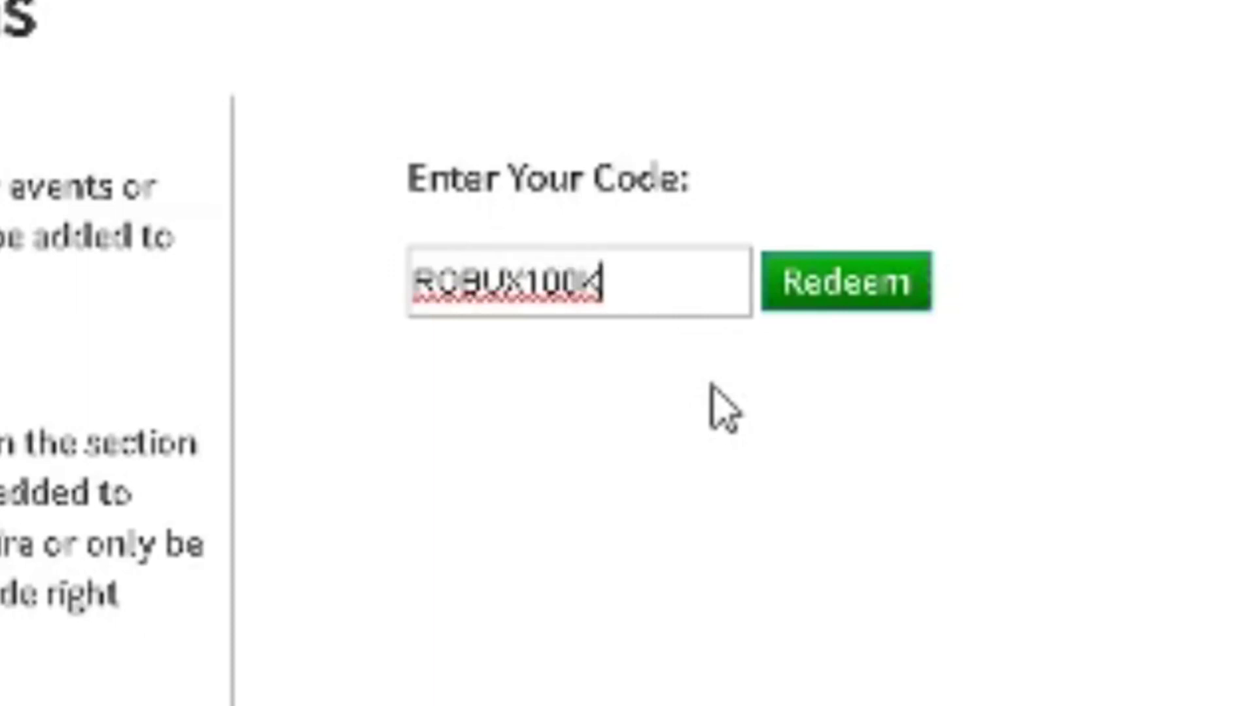
type("G")
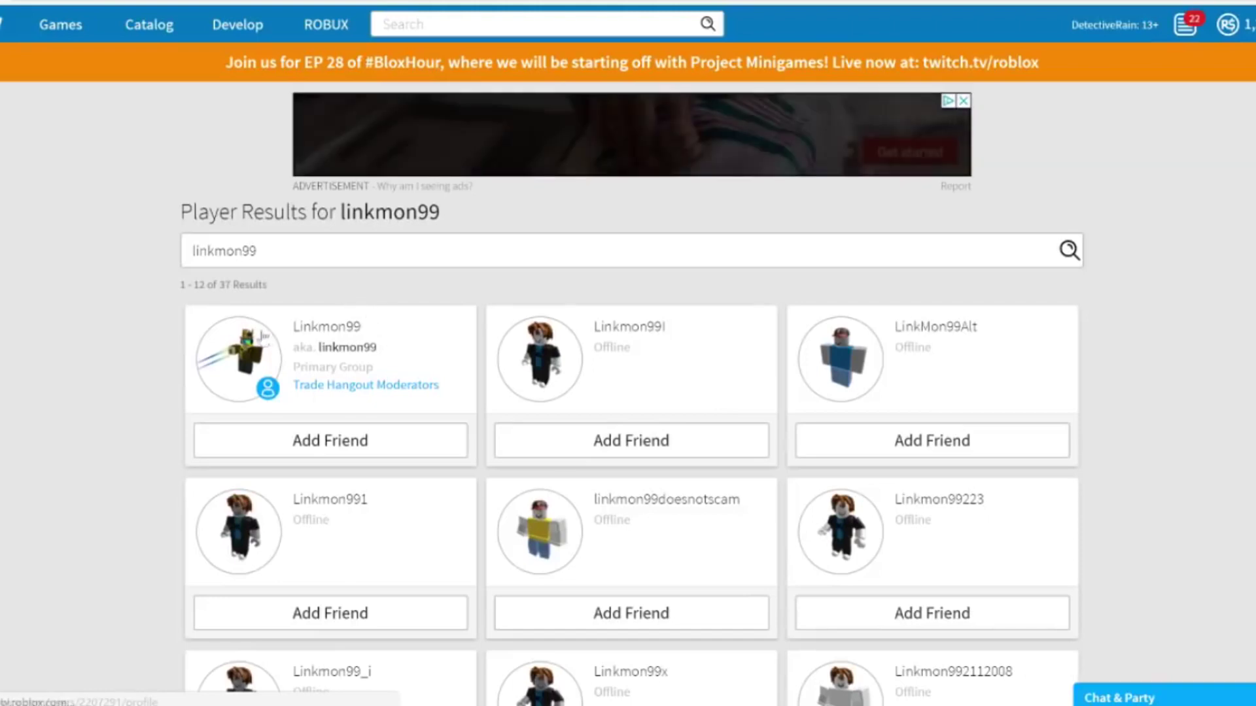
Open the top trader's profile from the player search results.
left_click(225, 351)
scroll(451, 355, "down", 4)
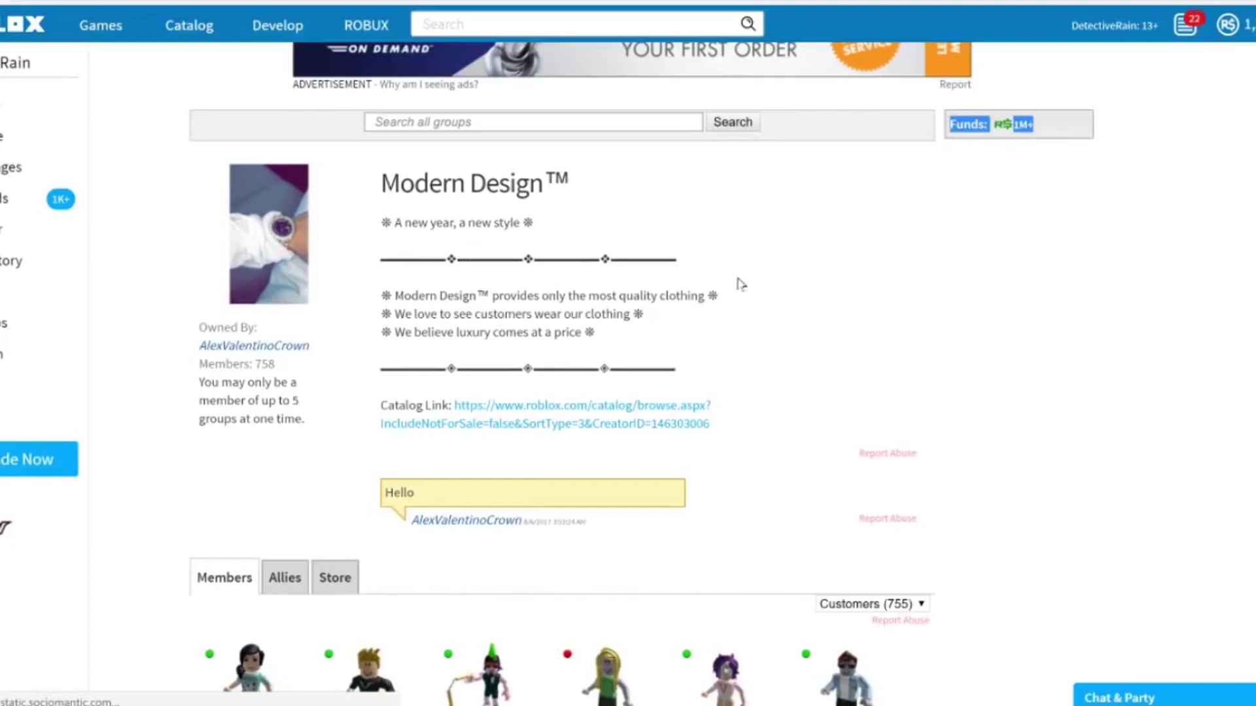
scroll(707, 284, "down", 1)
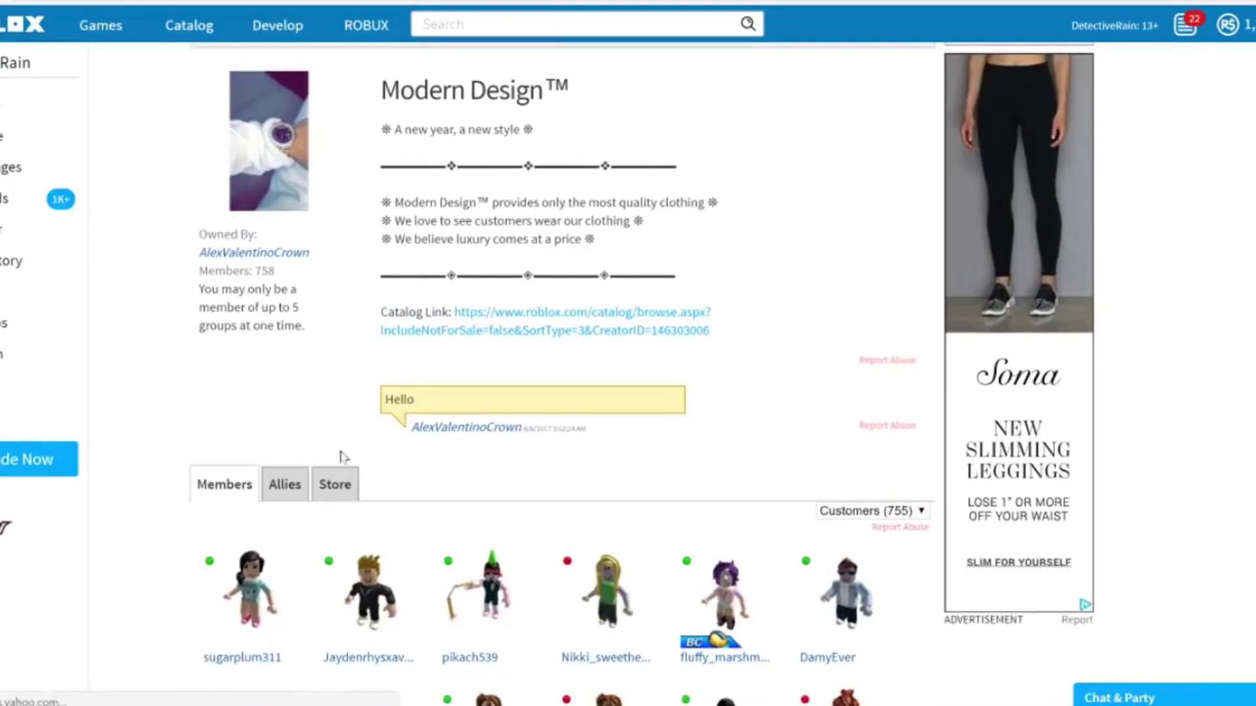
scroll(334, 418, "down", 1)
Show the clothing in the Modern Design group's Store.
left_click(335, 398)
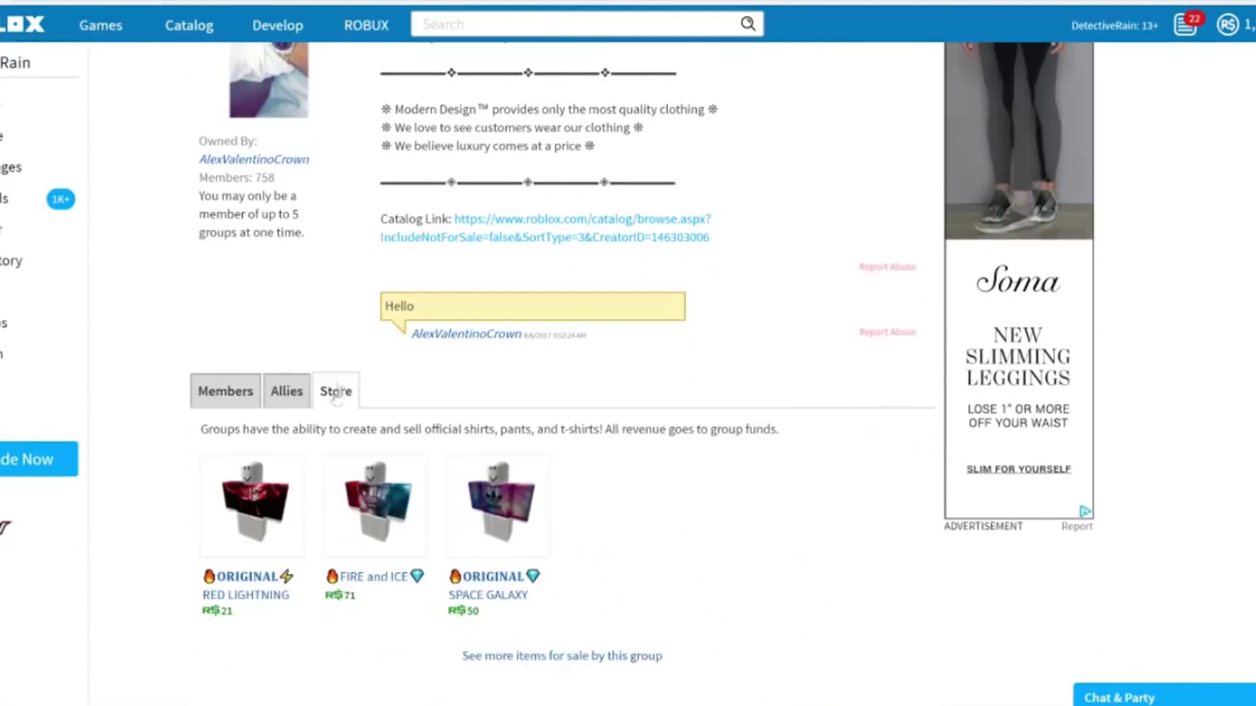
scroll(344, 373, "down", 1)
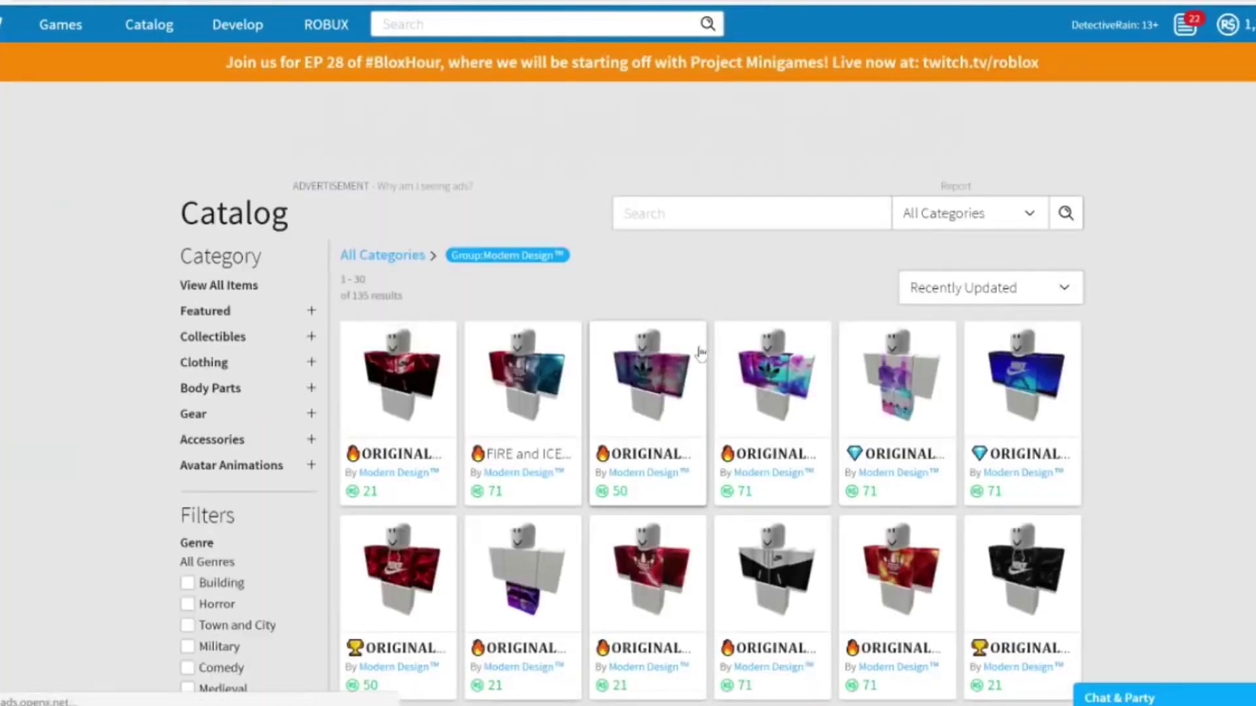
scroll(706, 354, "down", 3)
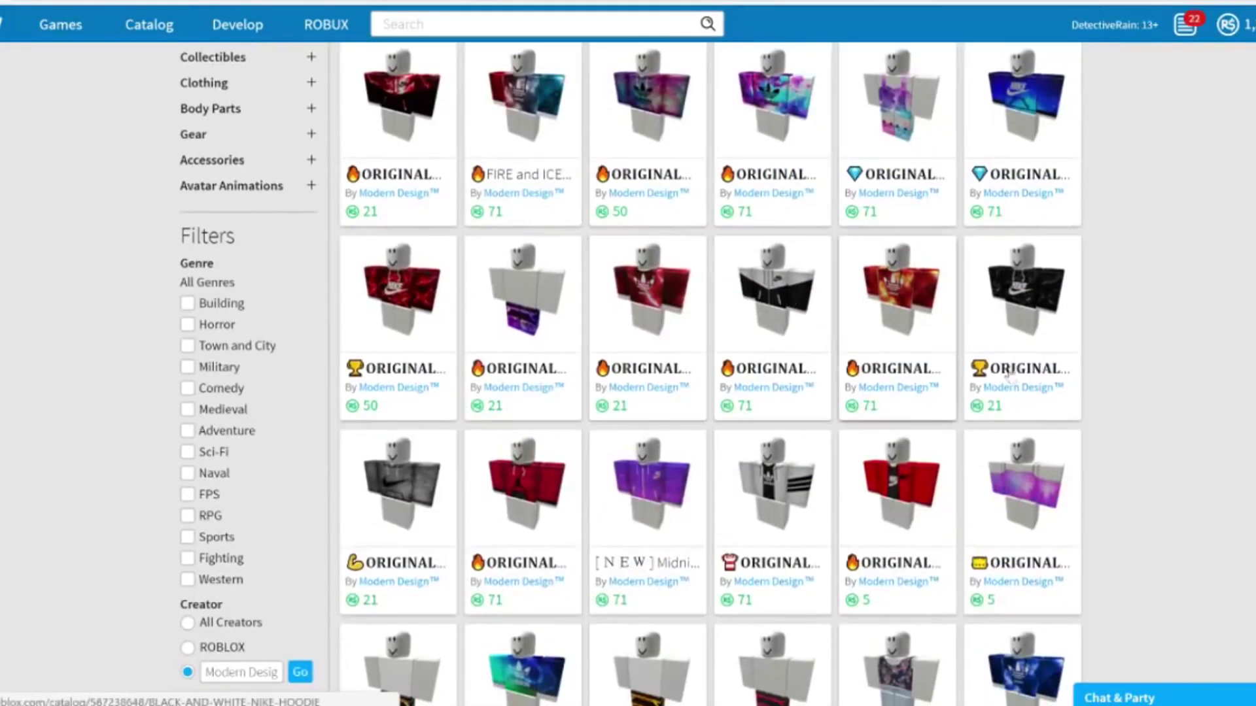
scroll(508, 314, "down", 3)
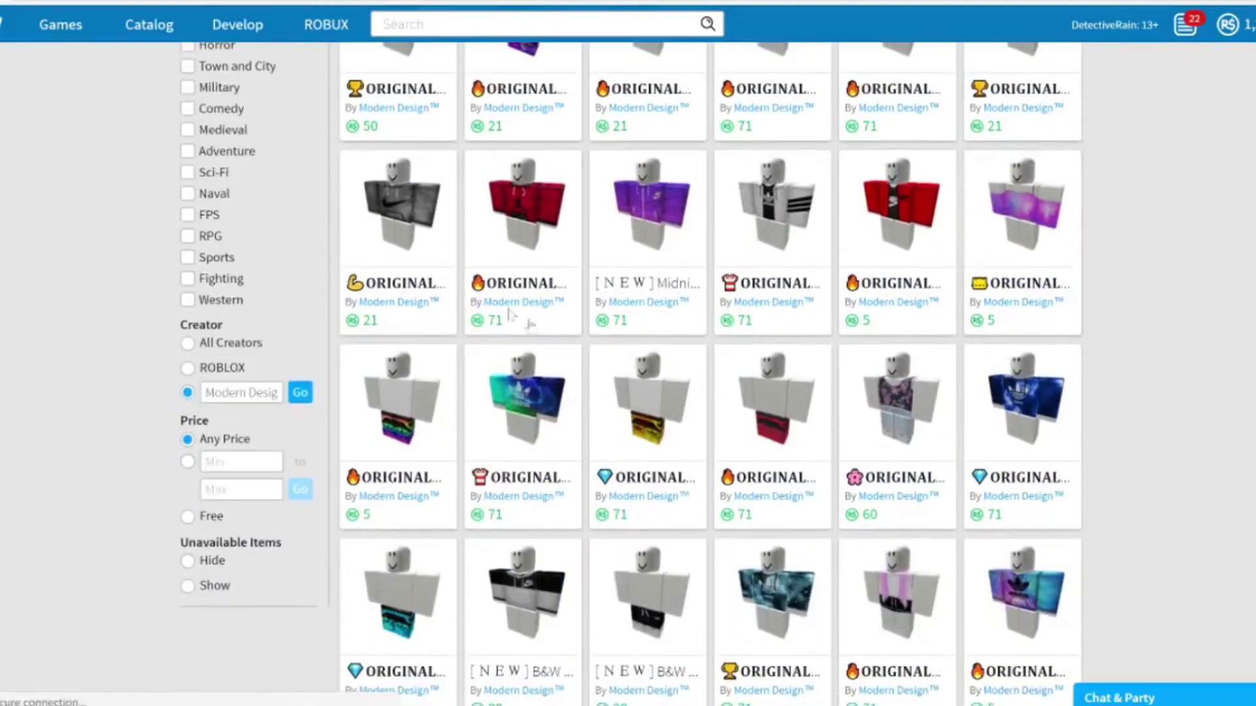
scroll(509, 314, "down", 2)
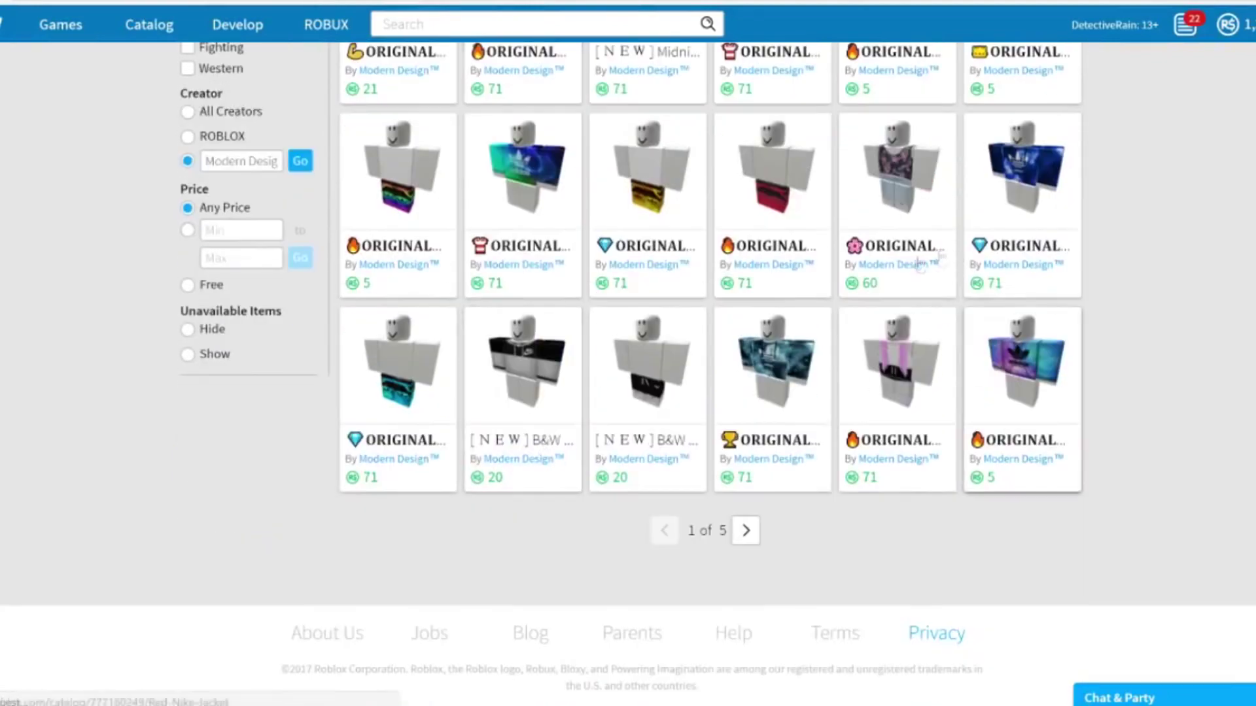
scroll(658, 369, "up", 4)
scroll(659, 370, "down", 4)
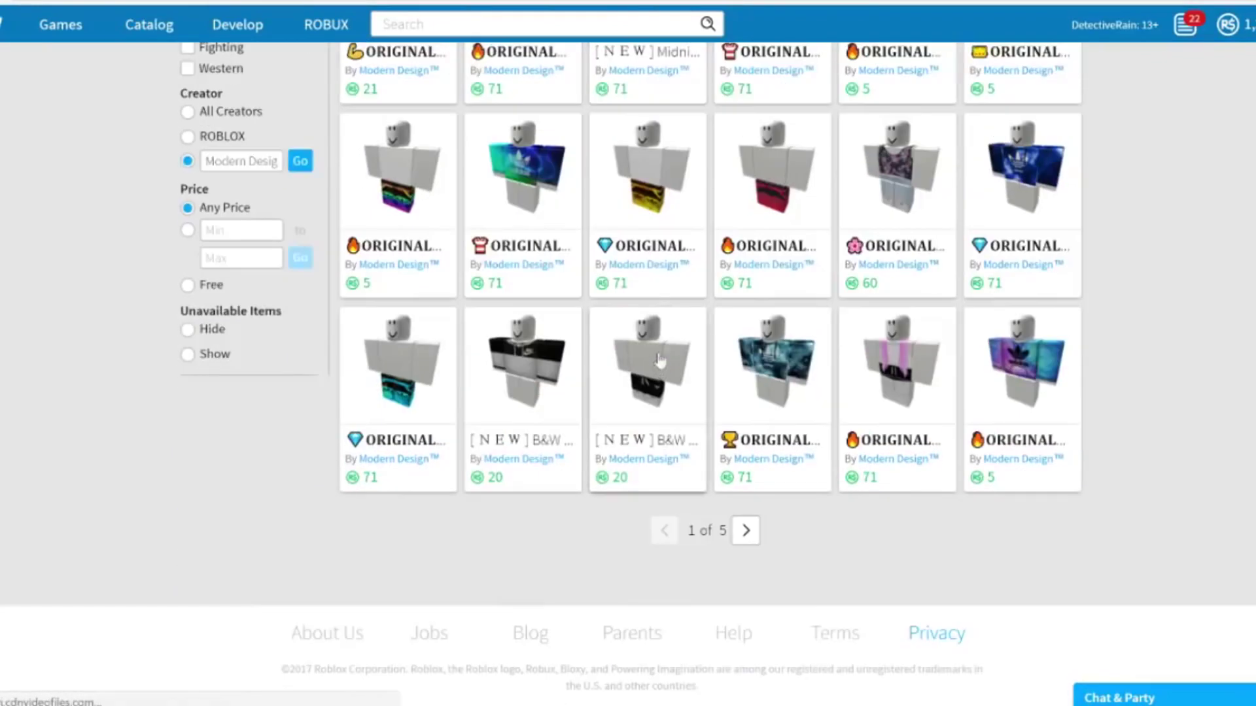
scroll(762, 356, "up", 1)
scroll(804, 329, "up", 3)
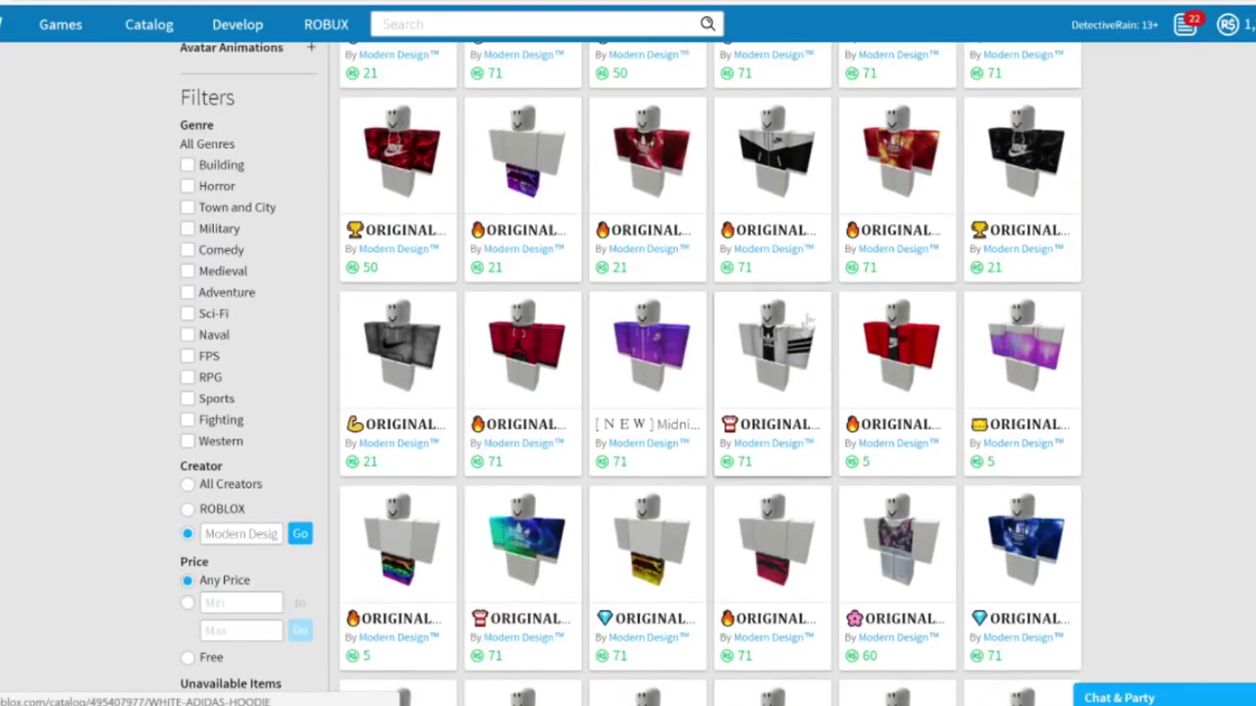
scroll(870, 320, "up", 1)
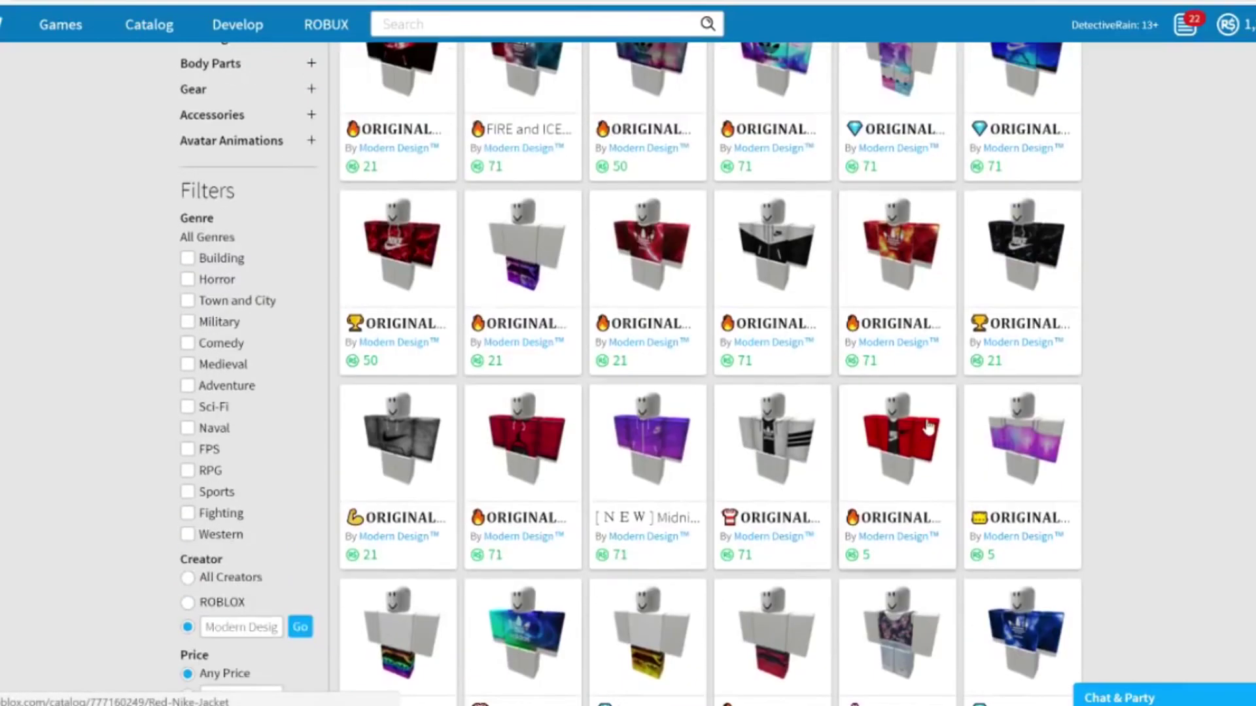
scroll(919, 421, "up", 4)
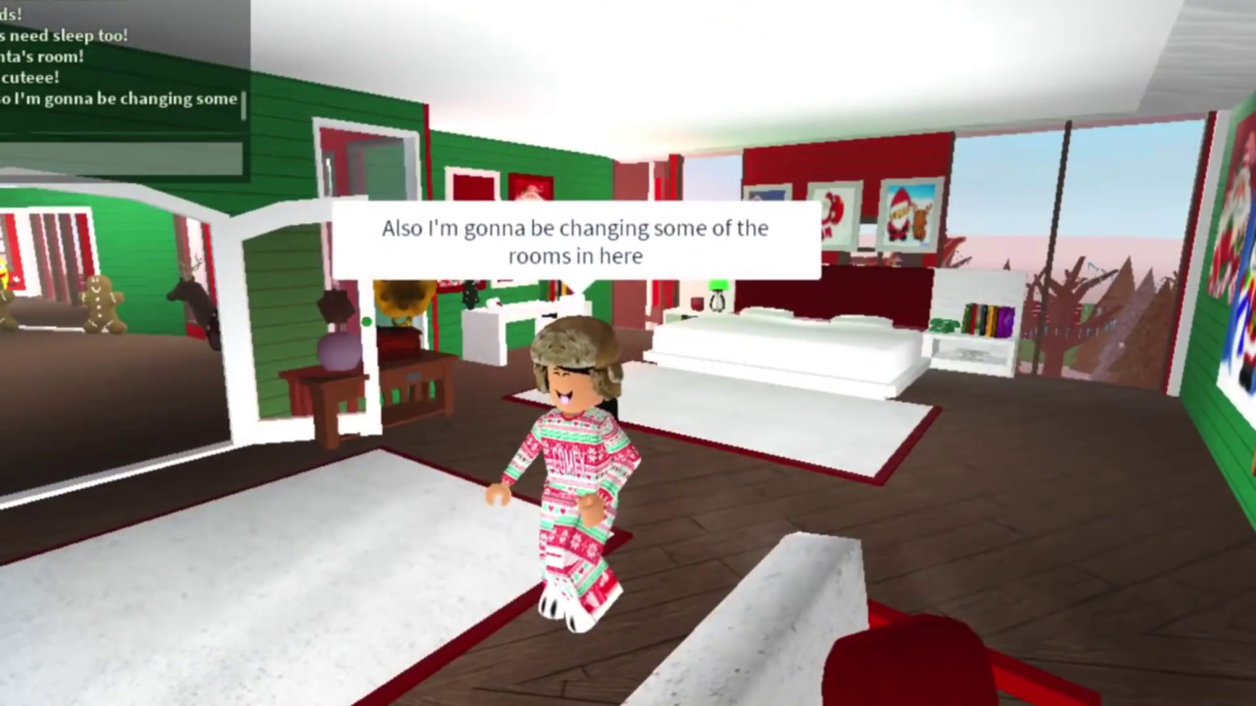
type("ed, bc this p")
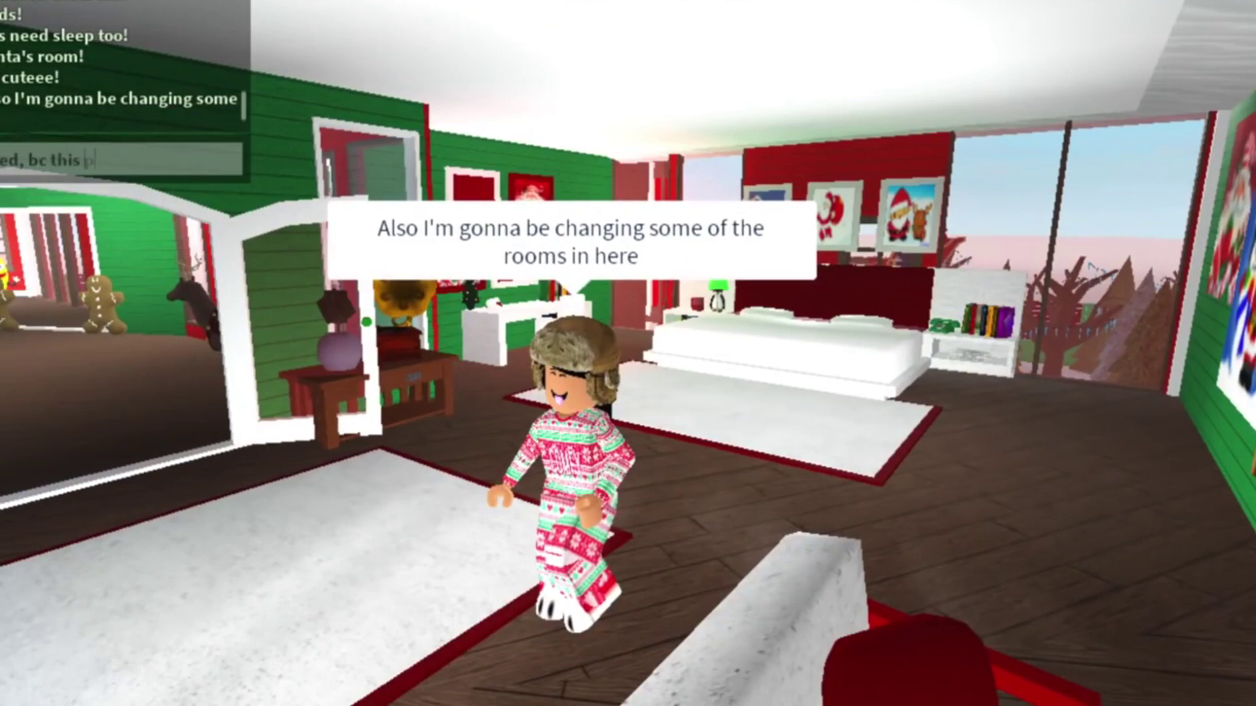
type("lot is from last")
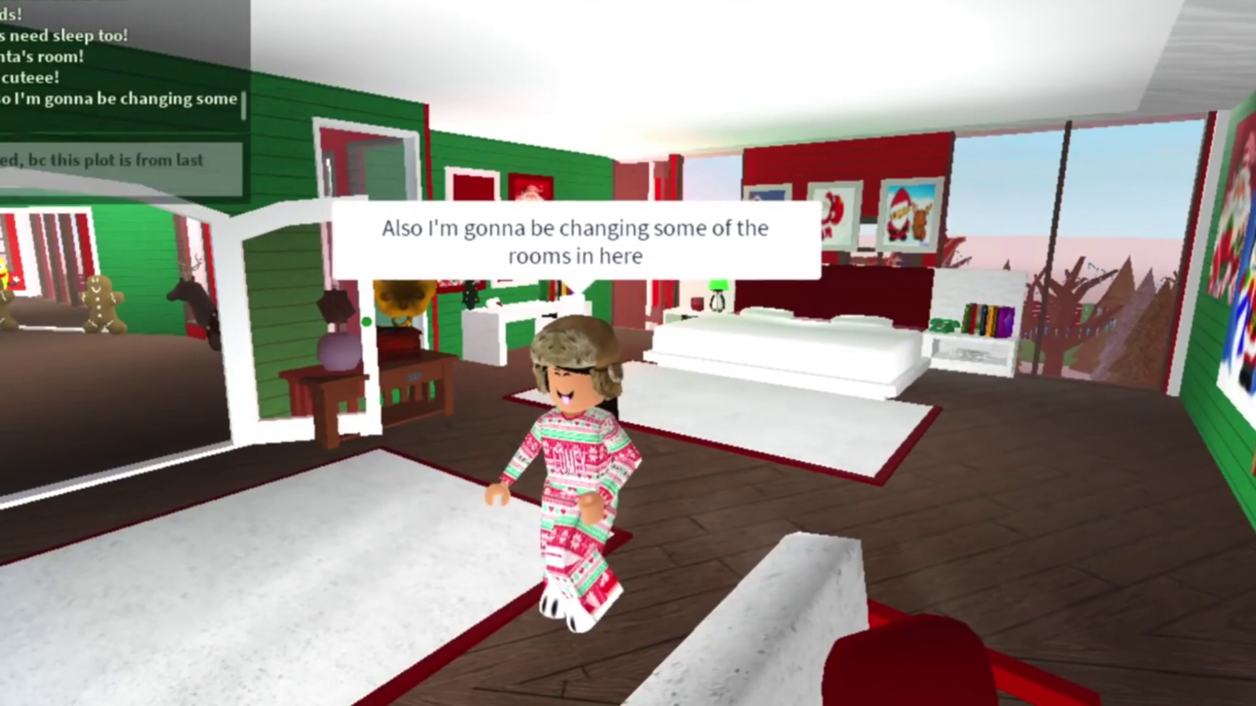
Send two chat messages, one about the plot and one about changing rooms.
key("Return")
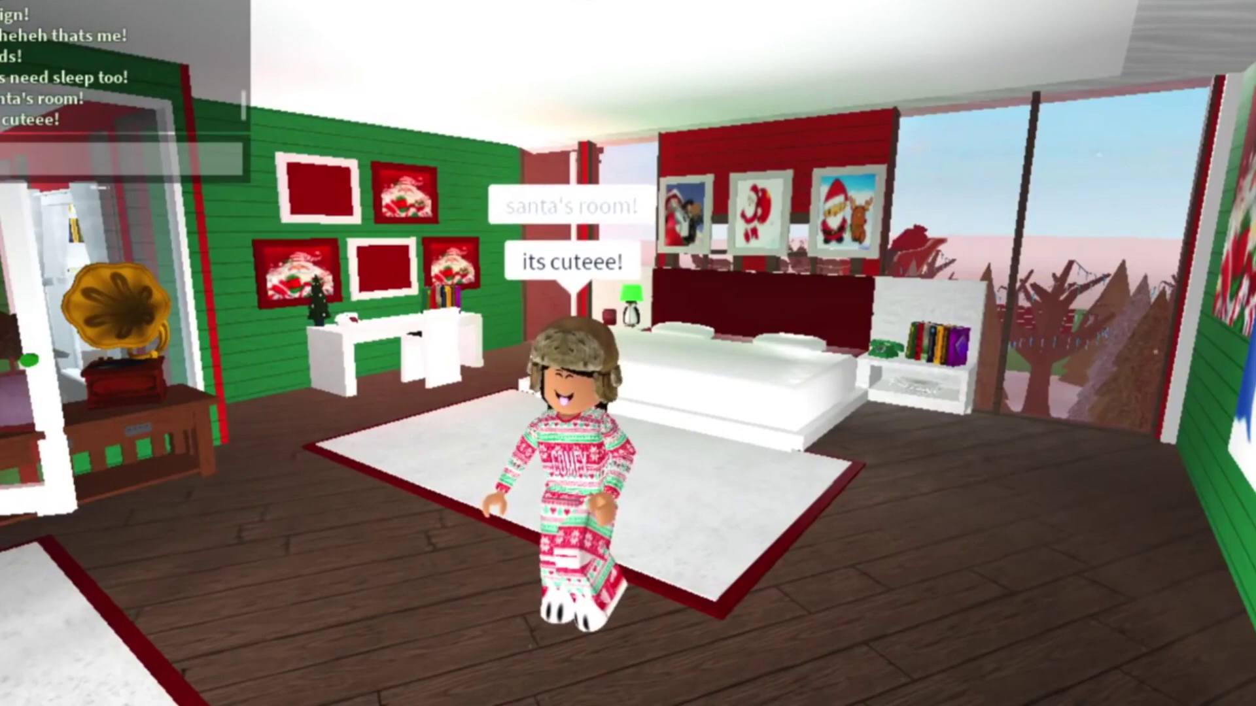
type("oms in")
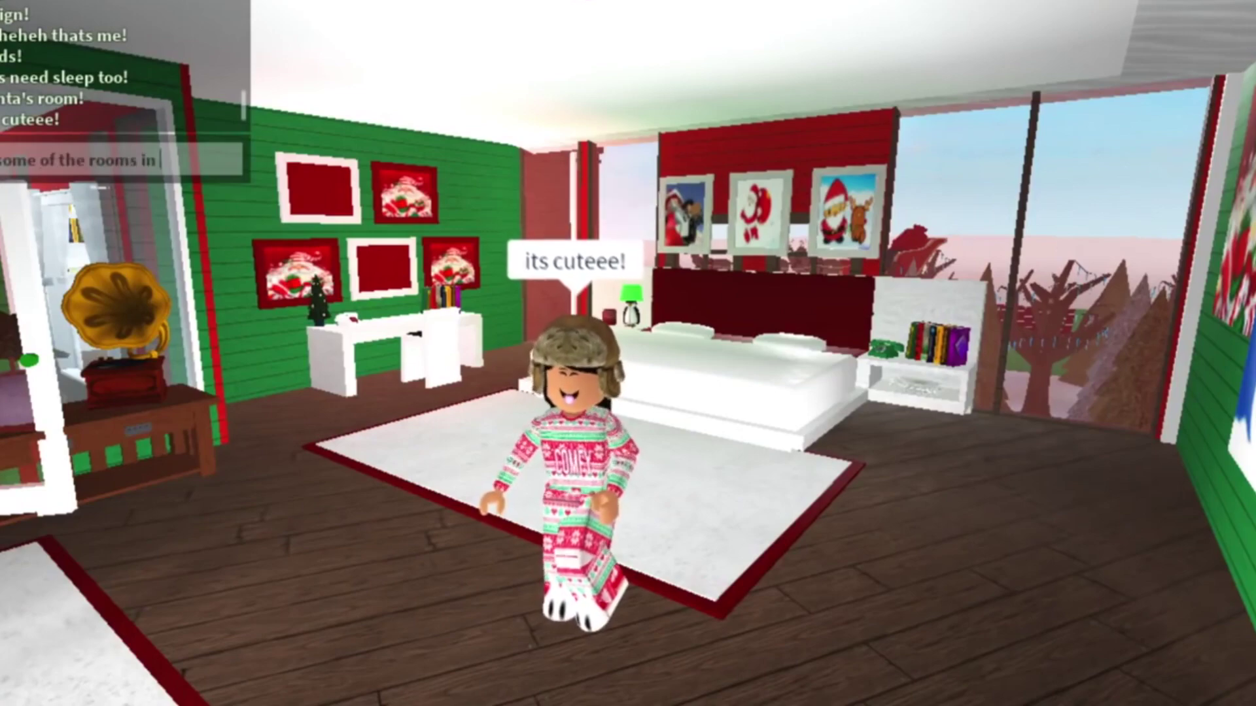
type(" here")
key("Return")
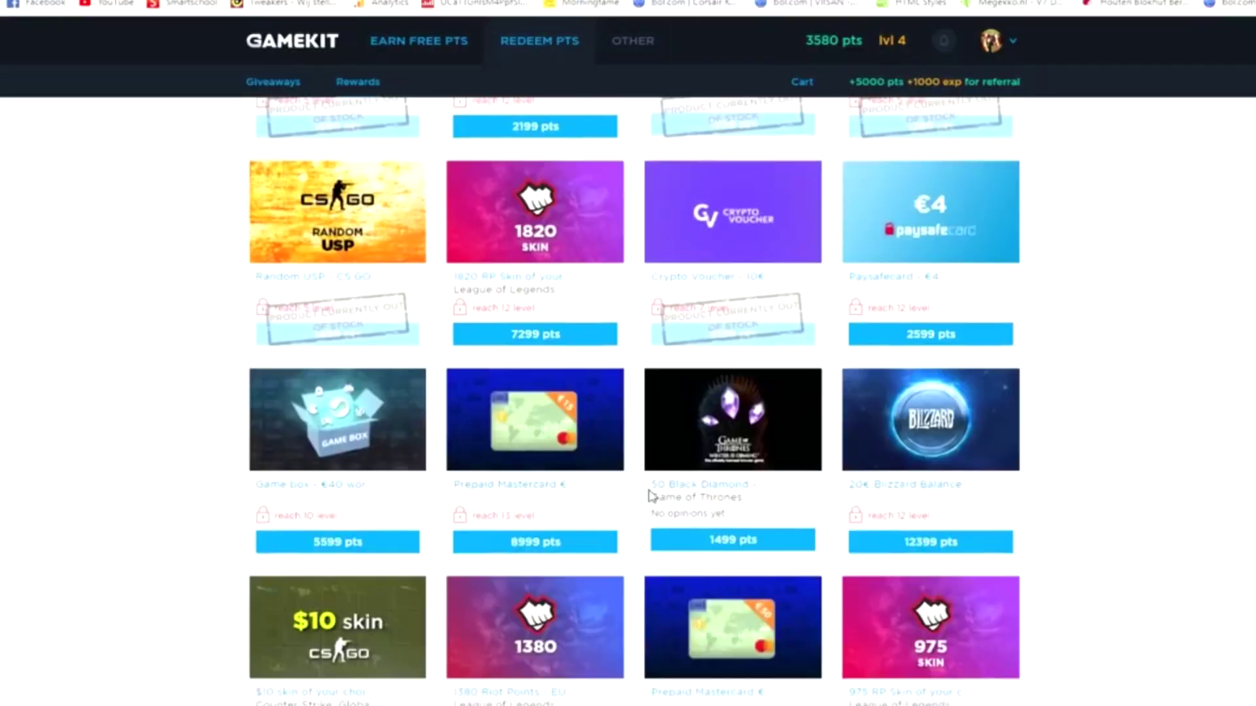
scroll(648, 491, "down", 3)
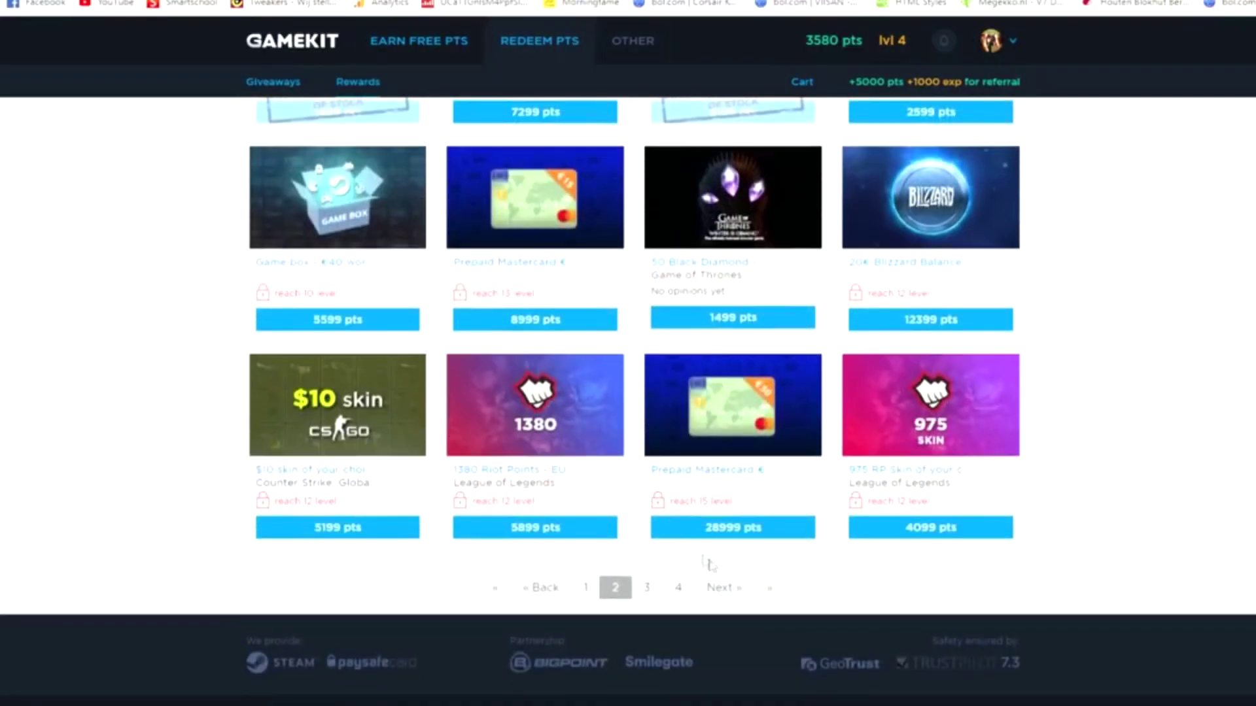
Advance two pages through the Gamekit rewards list.
left_click(749, 594)
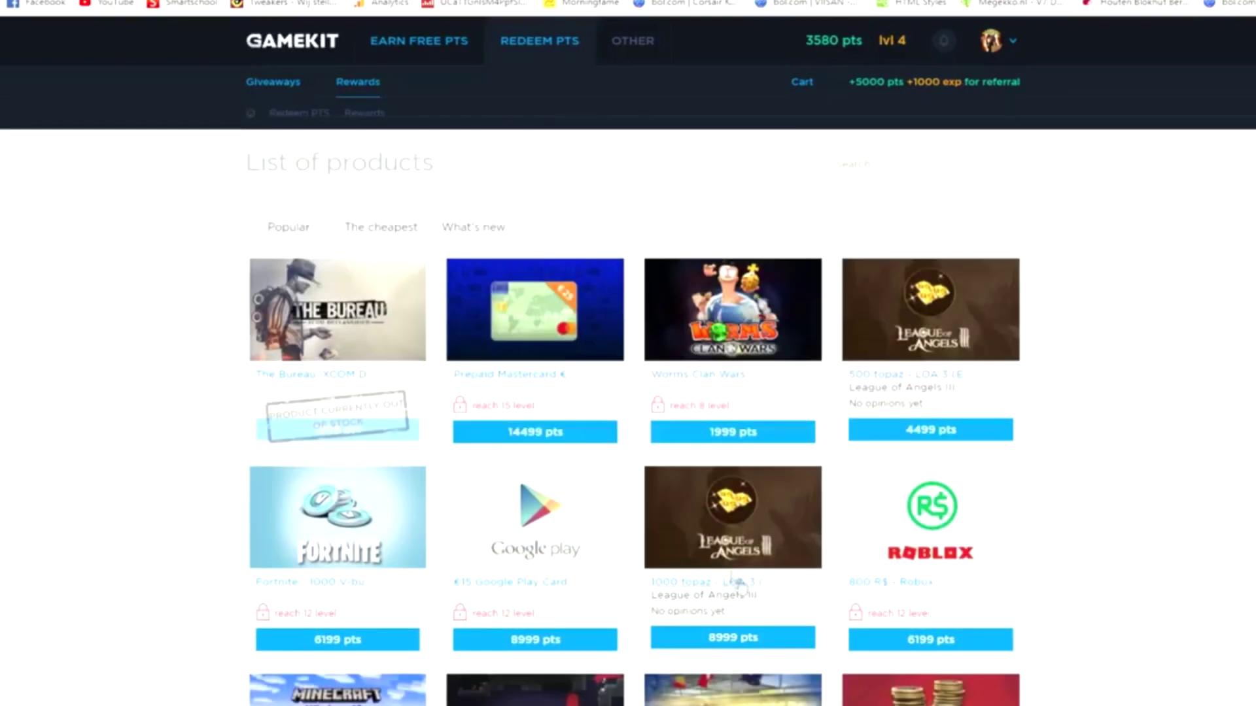
scroll(739, 583, "down", 3)
scroll(723, 562, "down", 2)
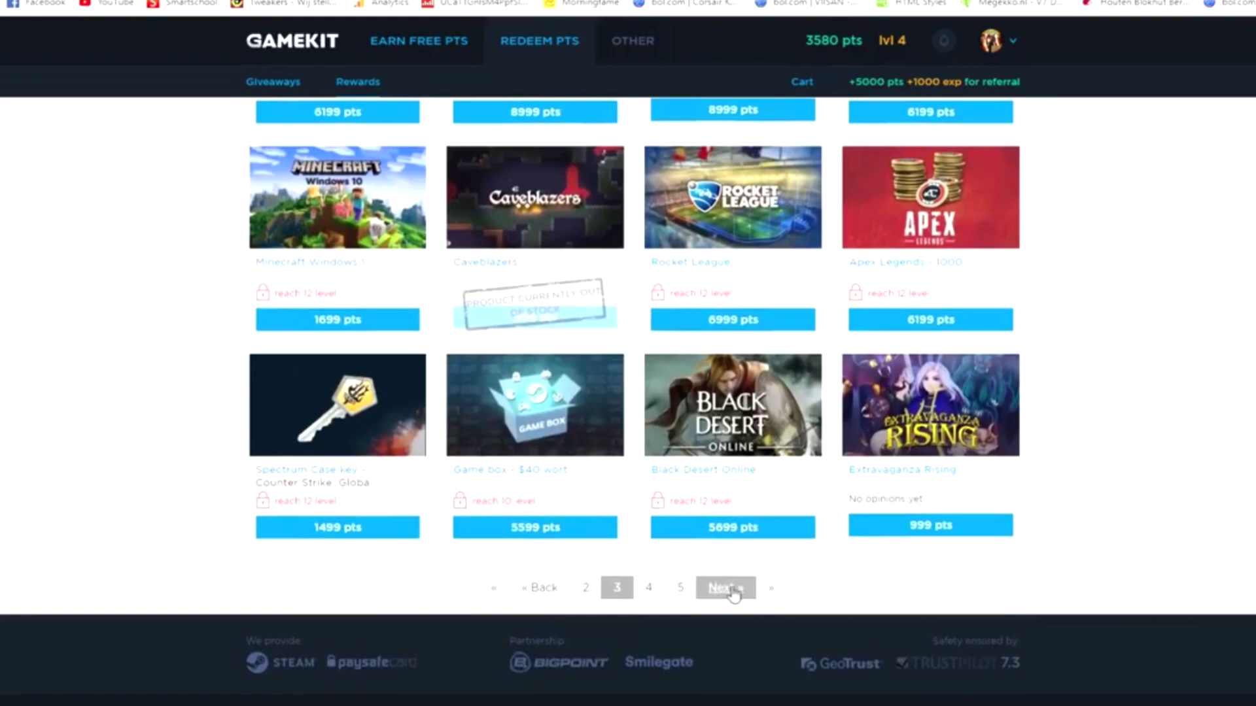
left_click(729, 588)
scroll(724, 571, "down", 2)
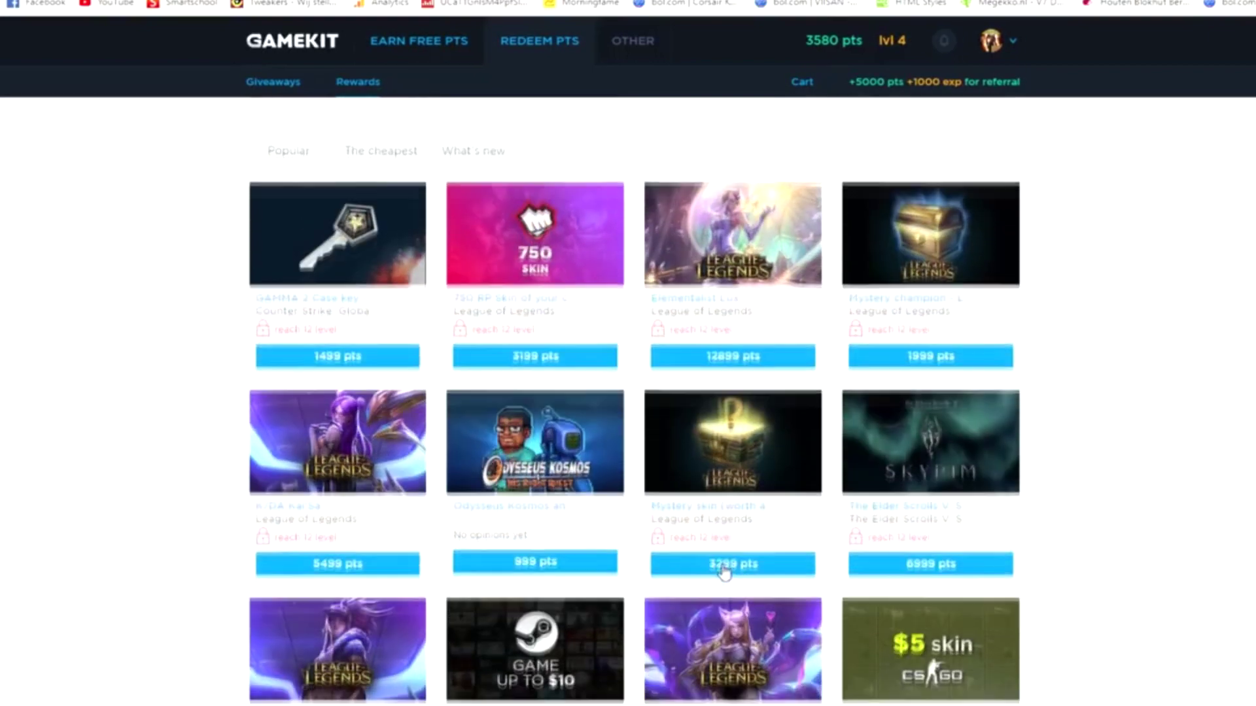
scroll(723, 570, "down", 2)
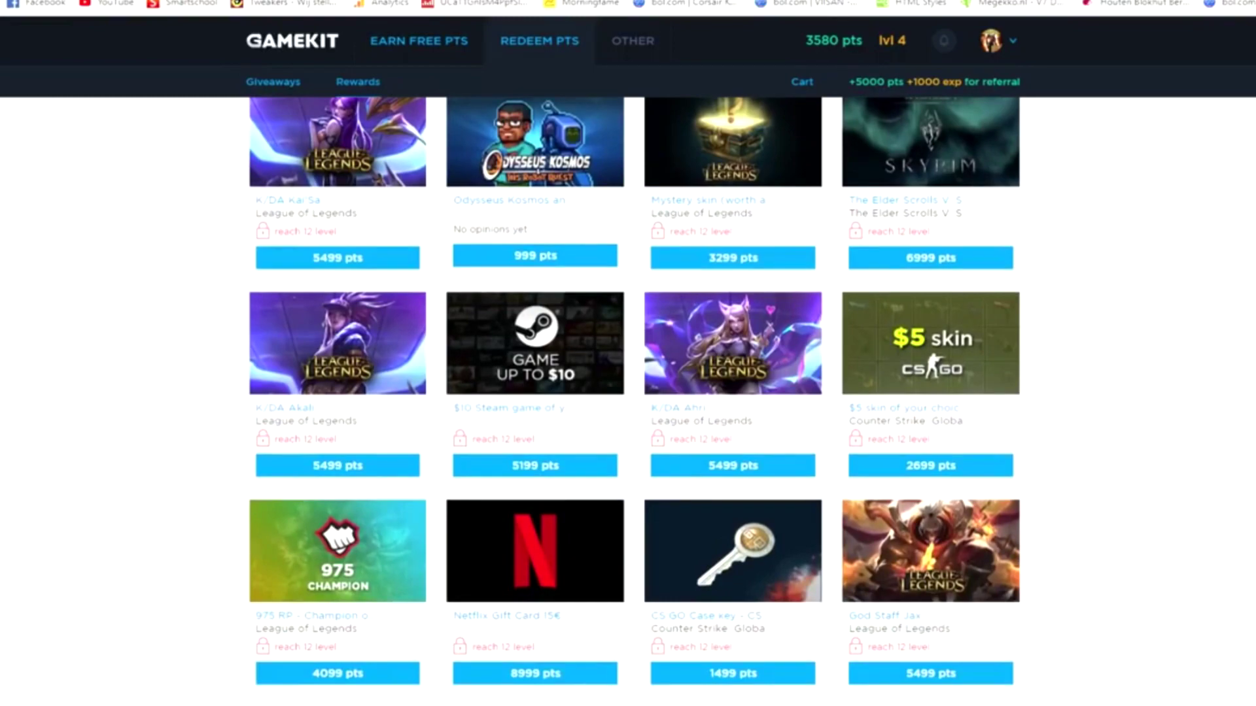
scroll(736, 569, "down", 3)
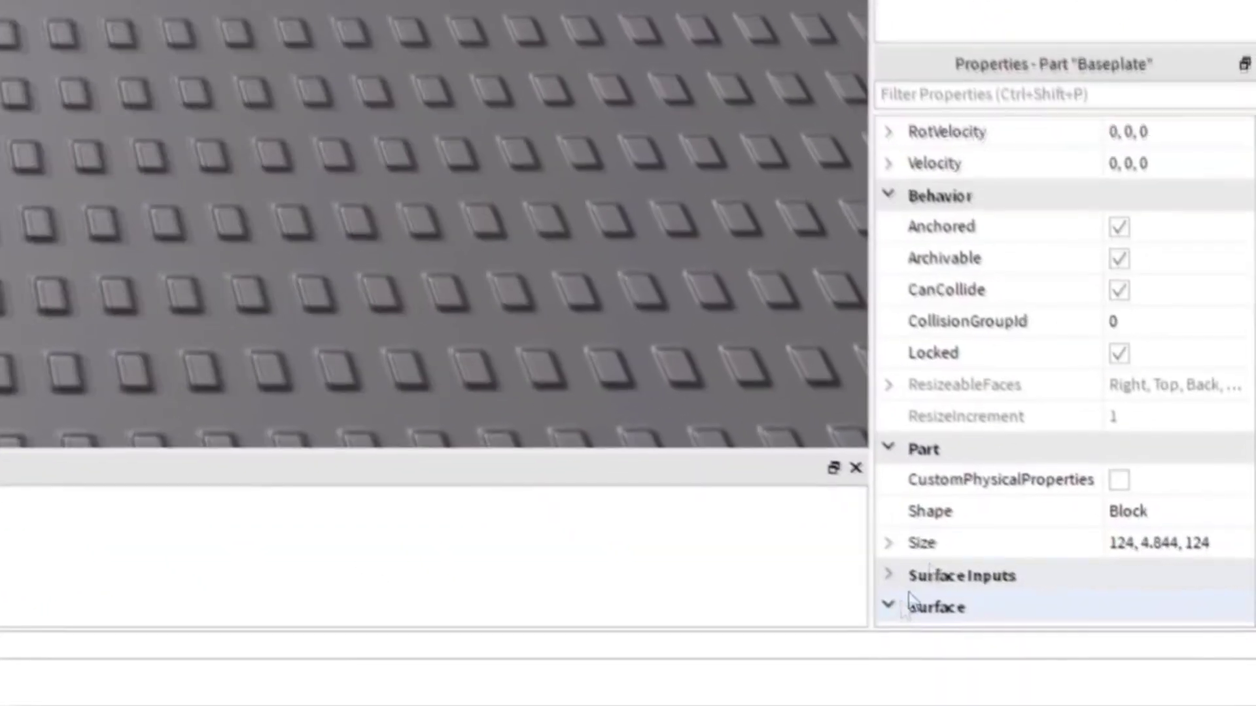
Set the baseplate's TopSurface to Smooth so it has no studs.
left_click(1093, 639)
scroll(960, 545, "down", 2)
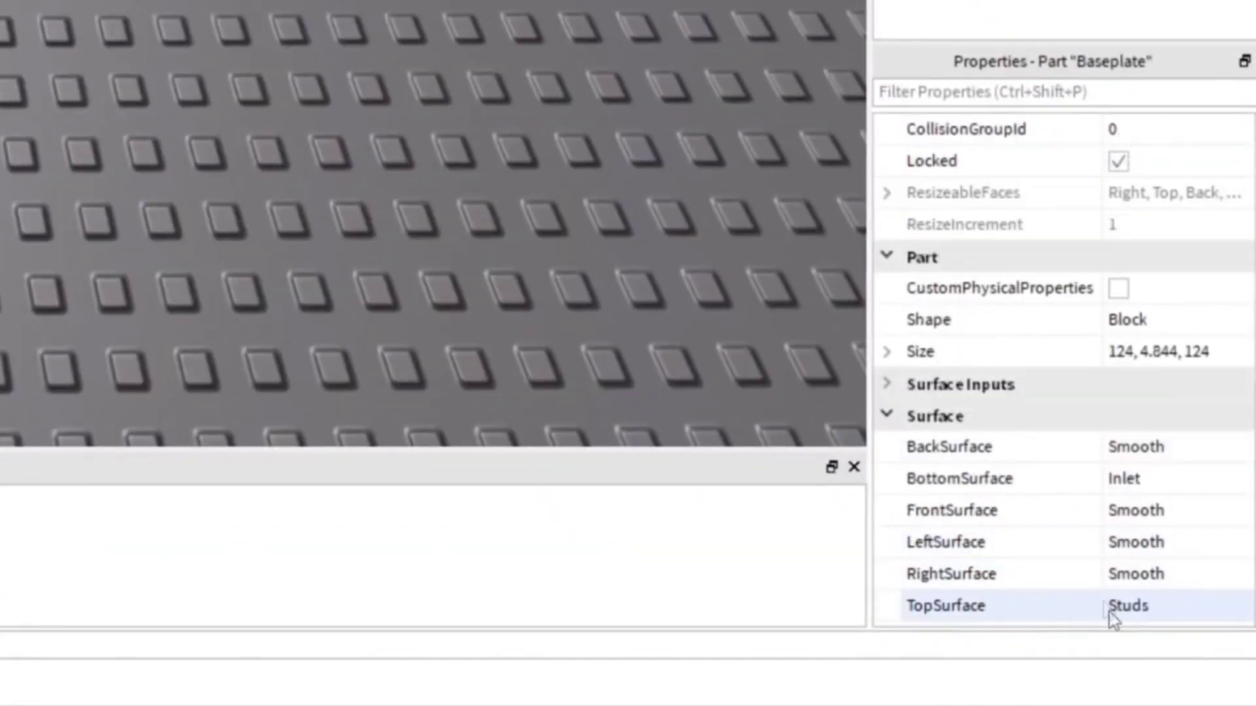
left_click(1131, 619)
left_click(1140, 612)
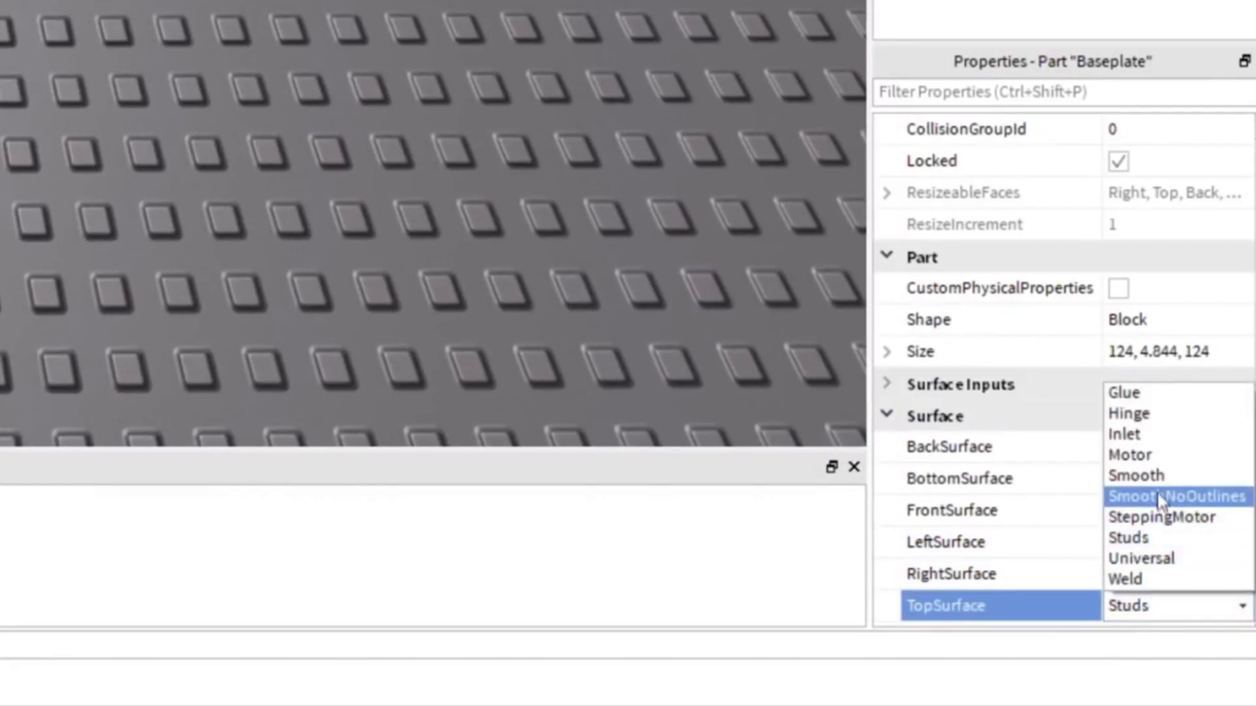
left_click(1139, 475)
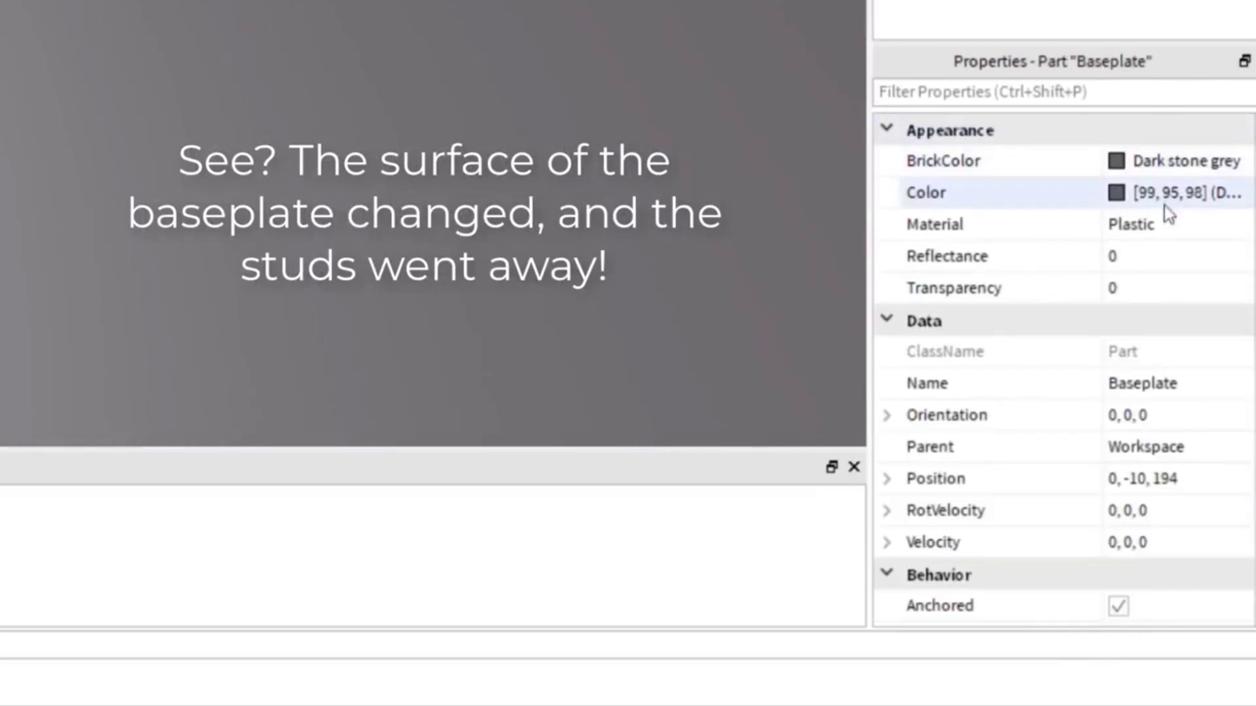
Give the baseplate Pebble material and a green BrickColor.
left_click(1159, 220)
scroll(1159, 219, "down", 3)
scroll(1158, 220, "down", 3)
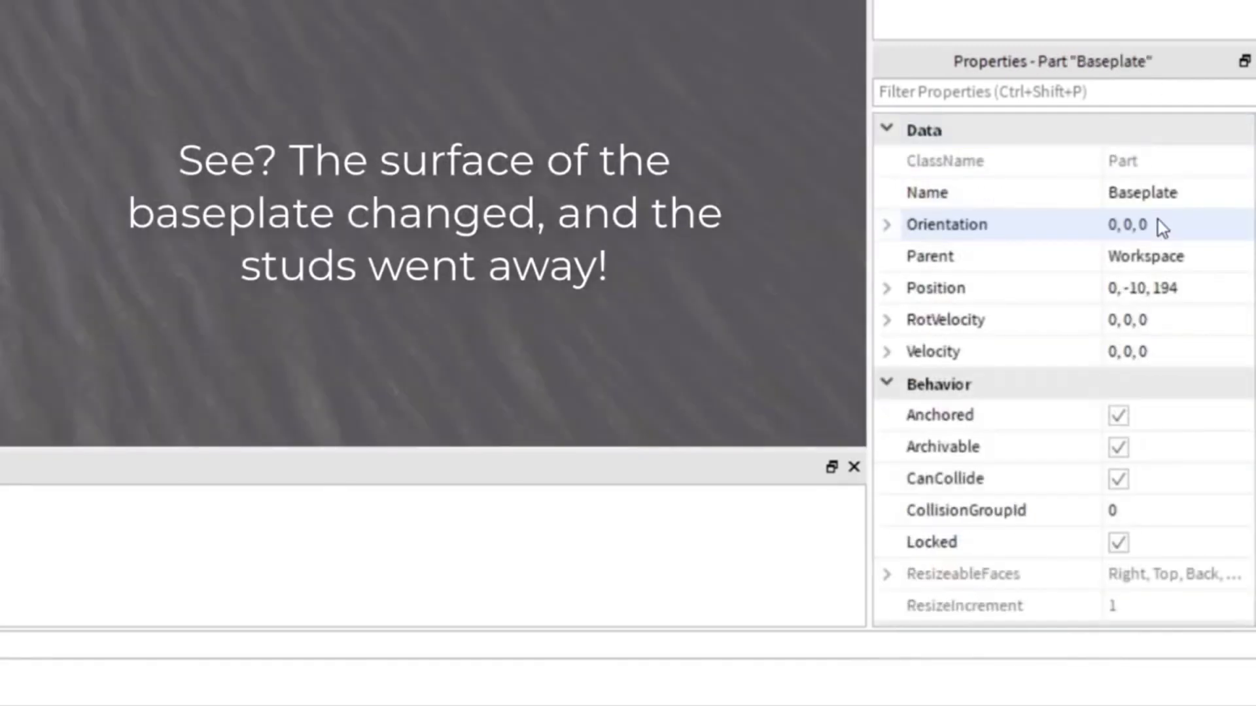
scroll(1159, 220, "up", 3)
left_click(1138, 226)
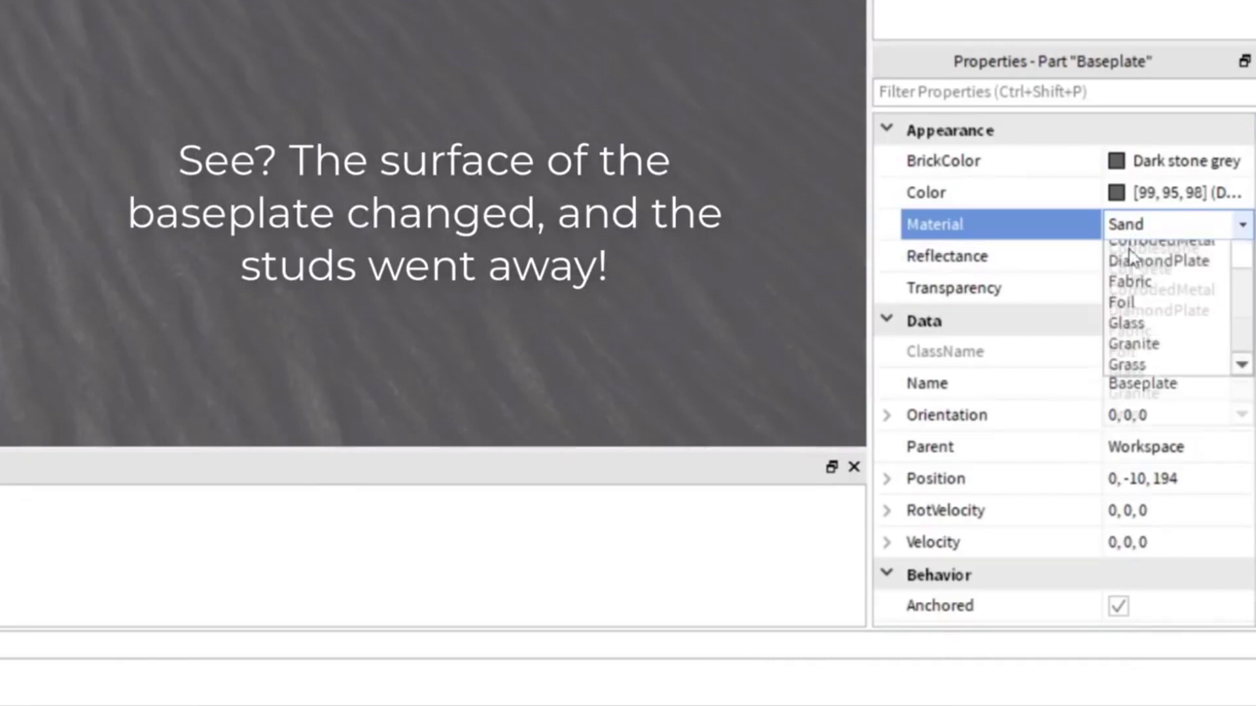
scroll(1129, 258, "down", 2)
left_click(1138, 396)
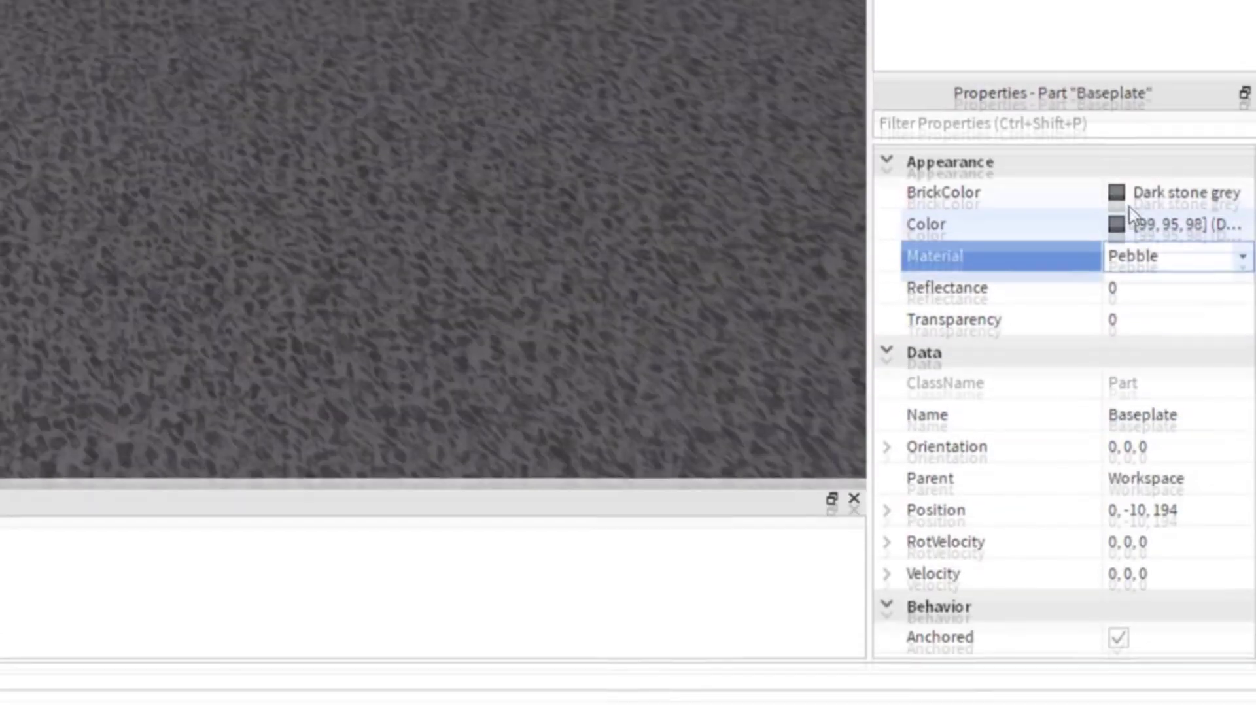
left_click(1128, 193)
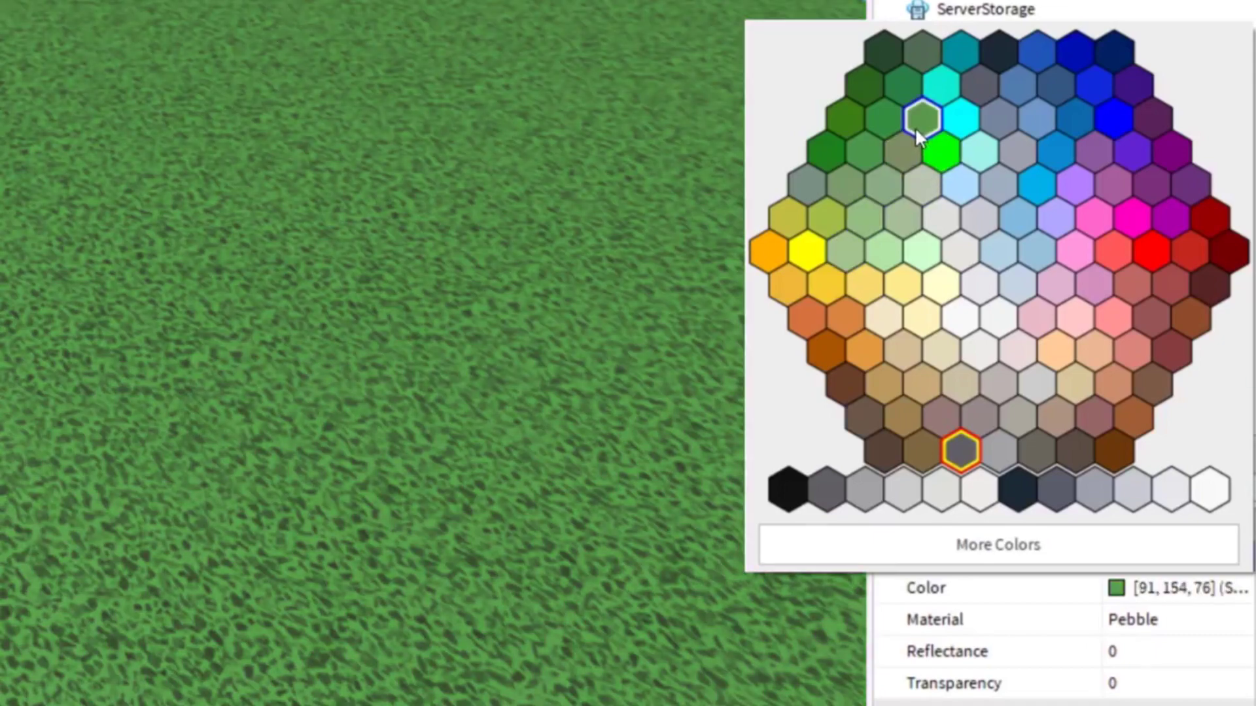
left_click(916, 129)
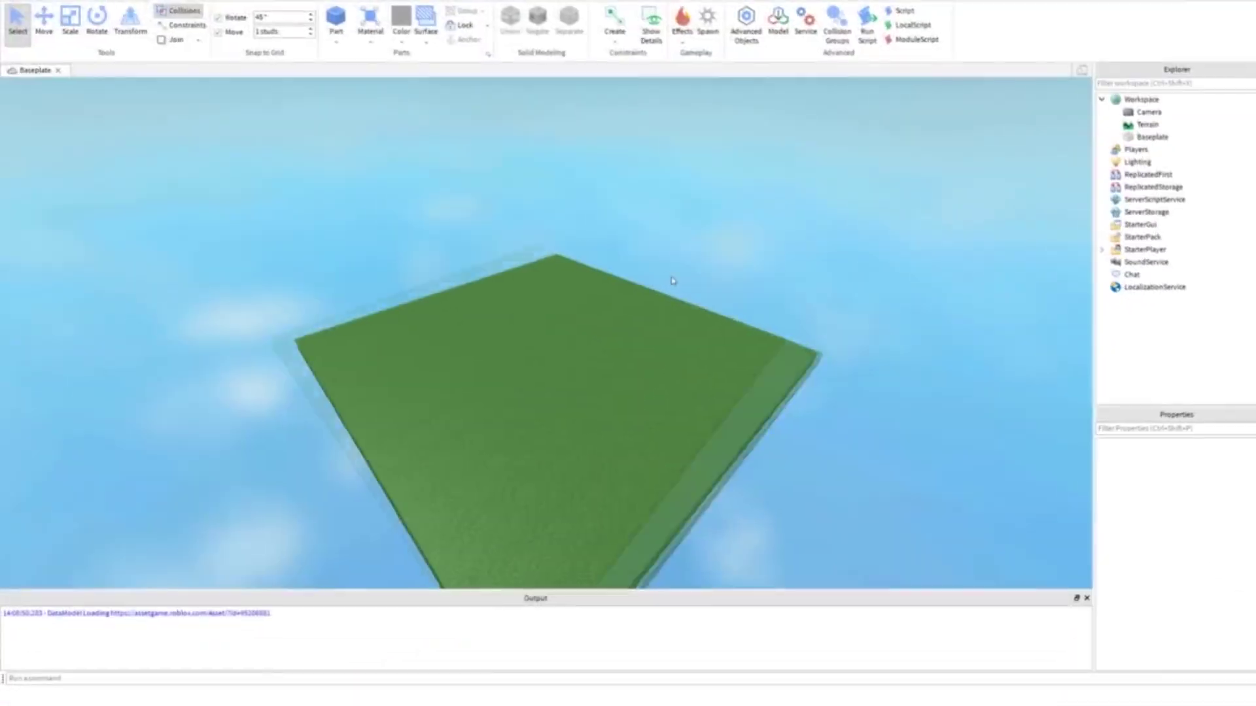
scroll(701, 271, "up", 3)
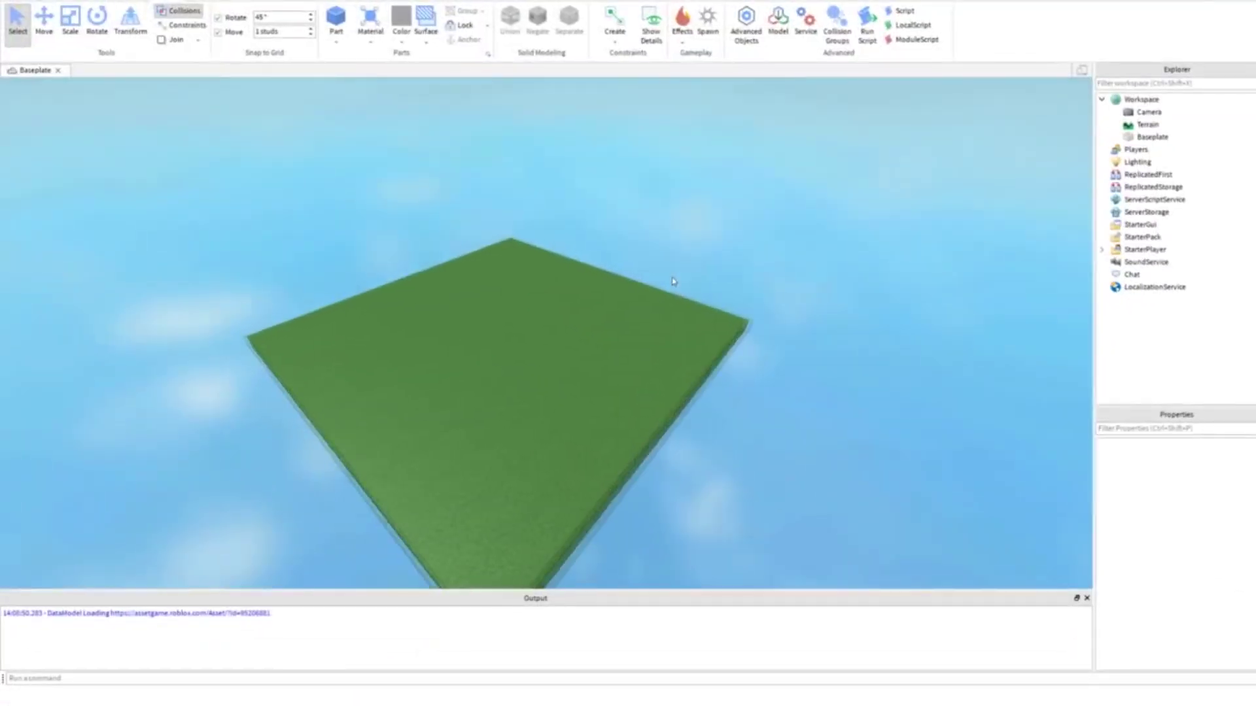
scroll(701, 272, "up", 3)
scroll(701, 272, "up", 2)
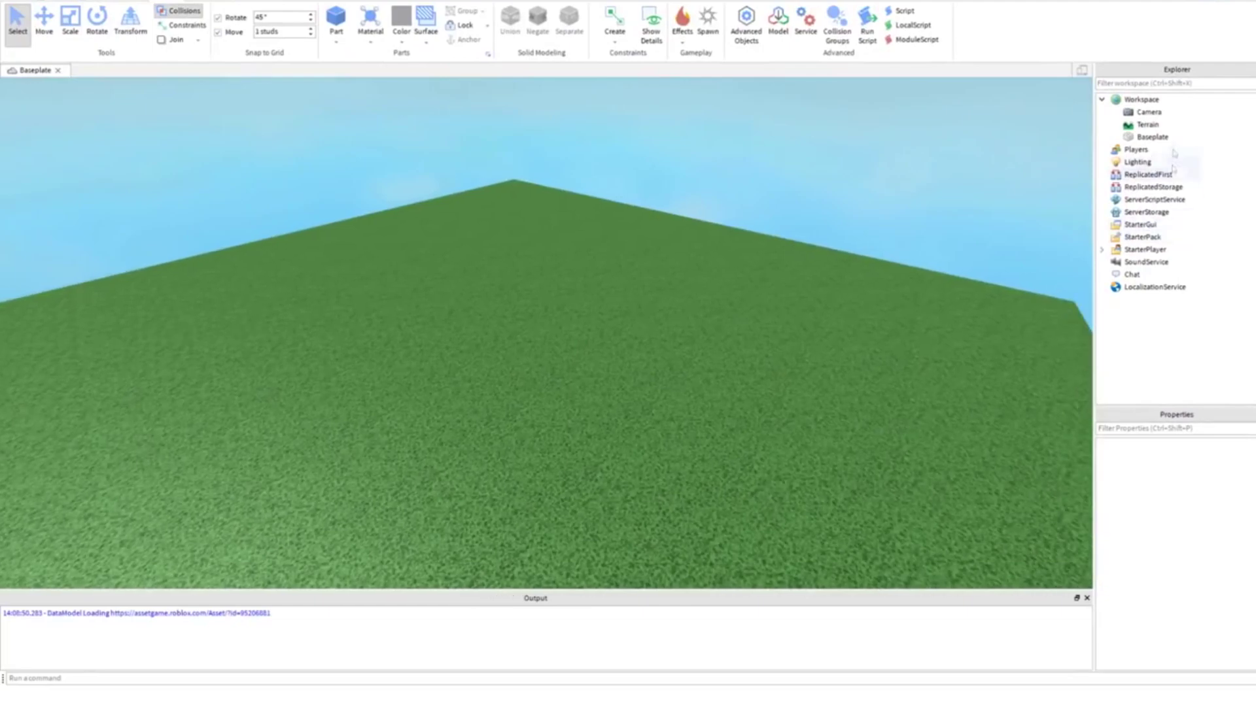
Rename Baseplate to LobbyBase and drag the SpawnLocation toward the plate's right side.
left_click(1145, 137)
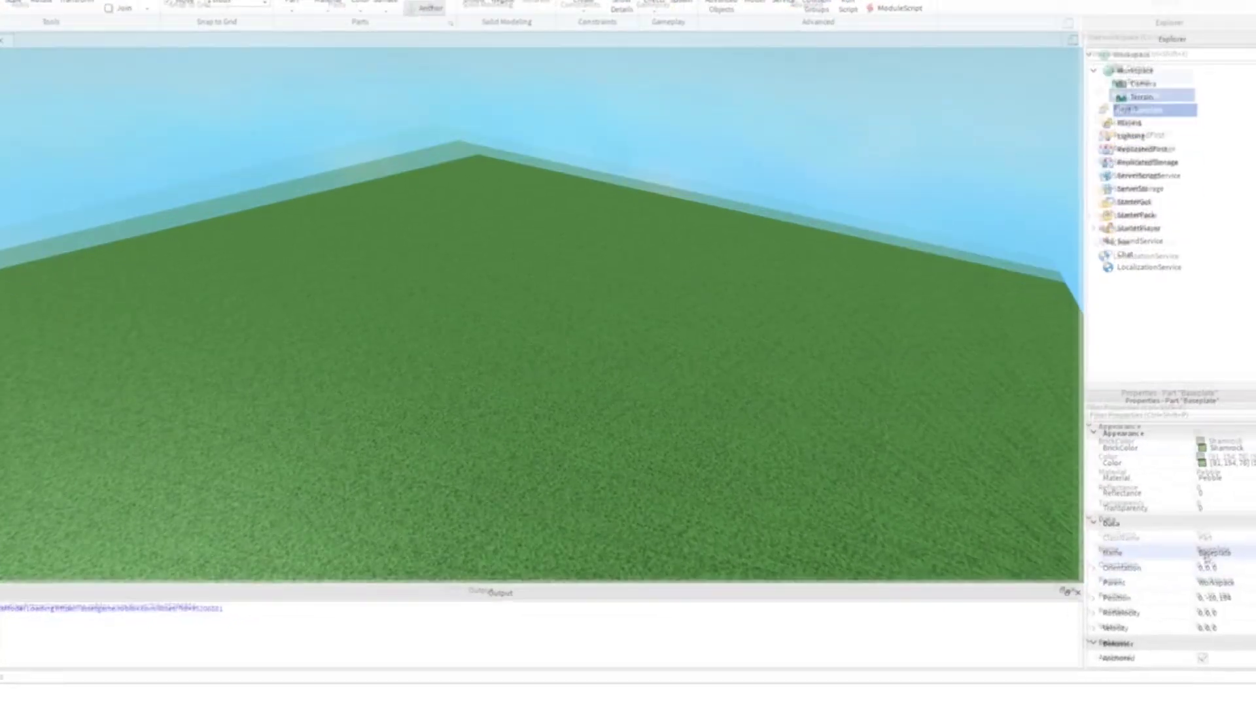
left_click(1208, 560)
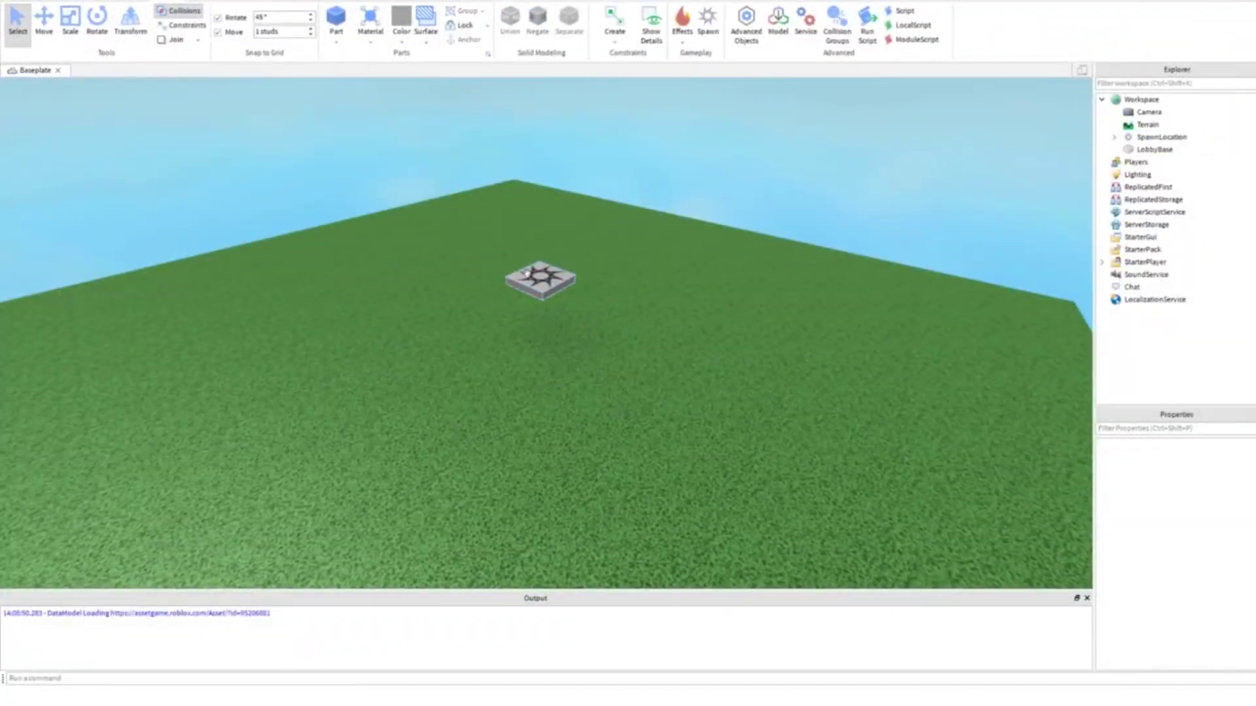
left_click_drag(536, 295, 811, 381)
scroll(883, 353, "down", 3)
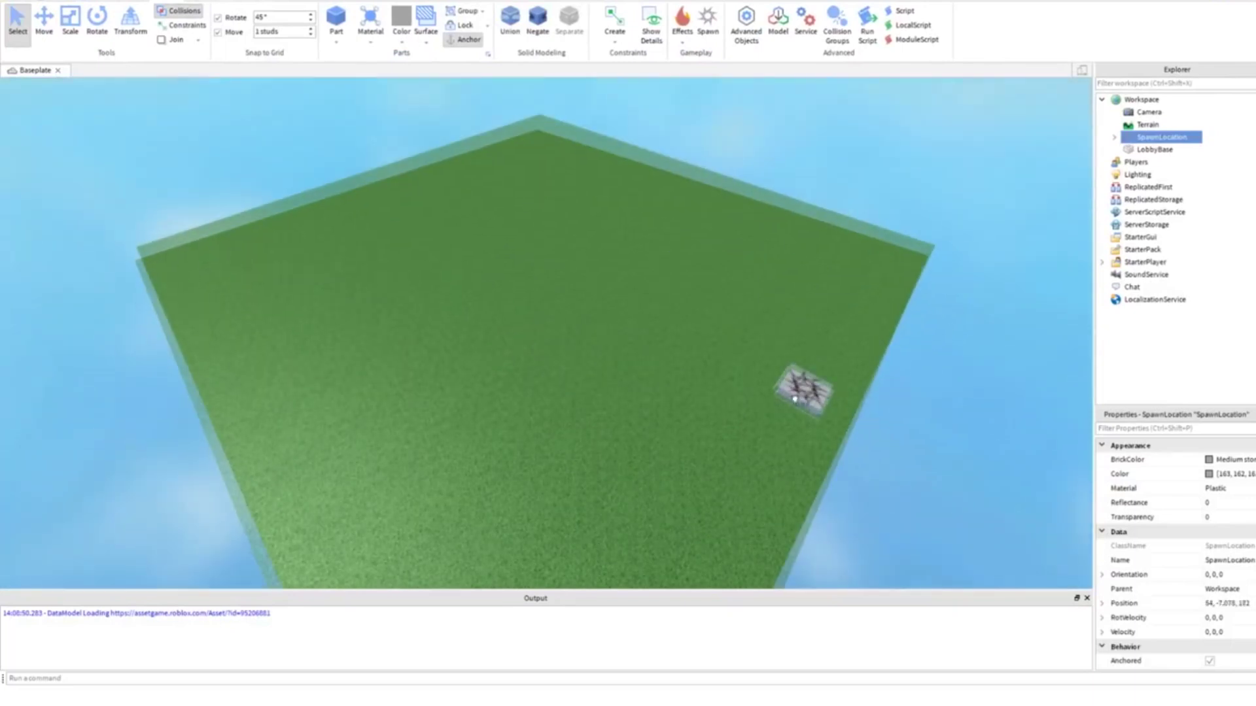